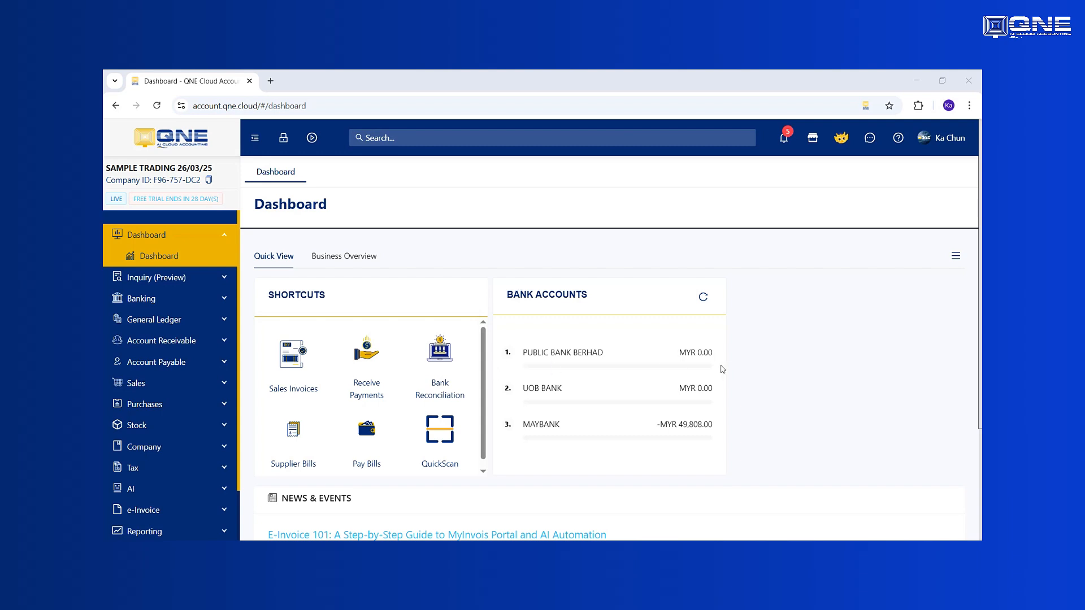
- Create a new sales quotation for customer 700-A001 (ABC SDN BHD)
click(204, 384)
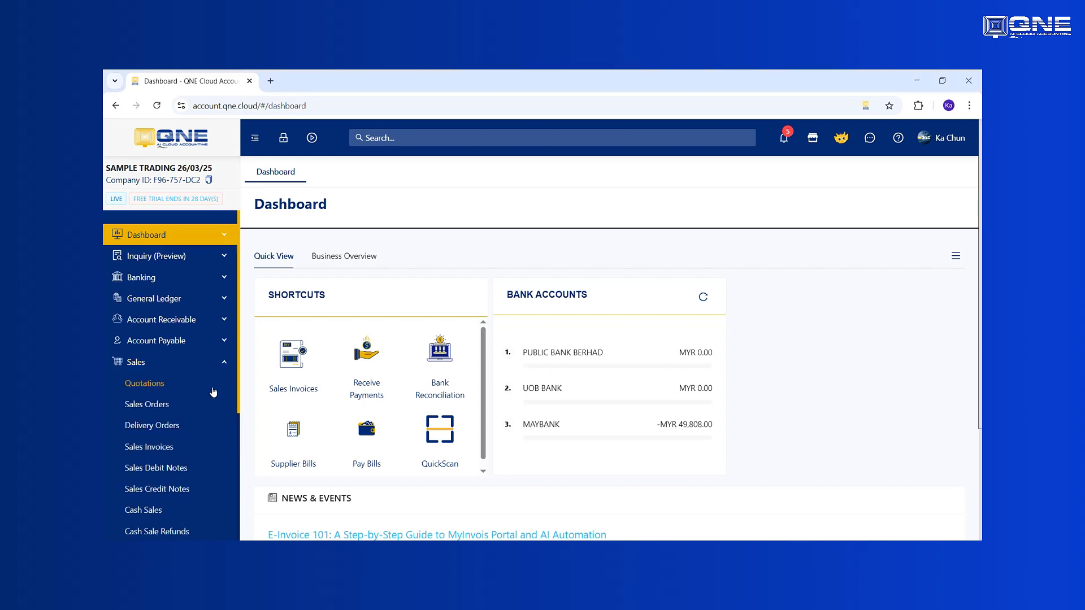
click(159, 390)
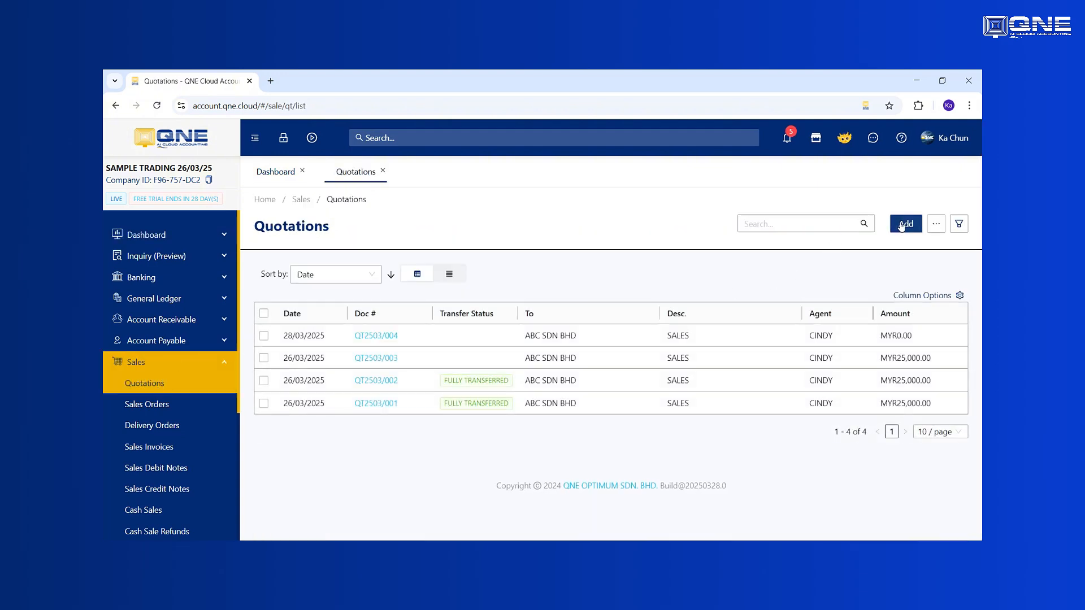
click(902, 225)
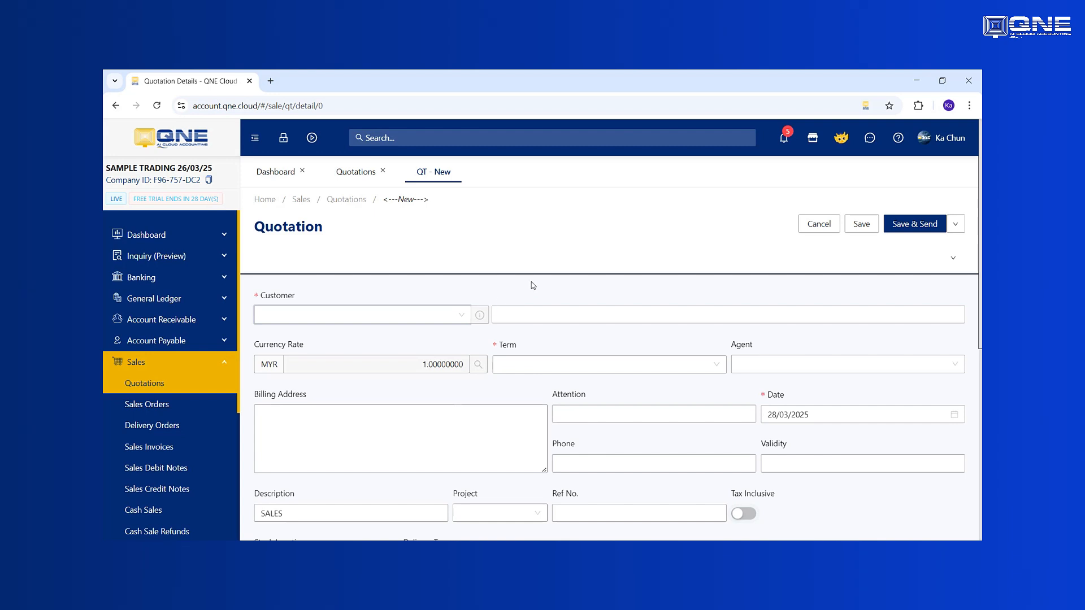
click(458, 315)
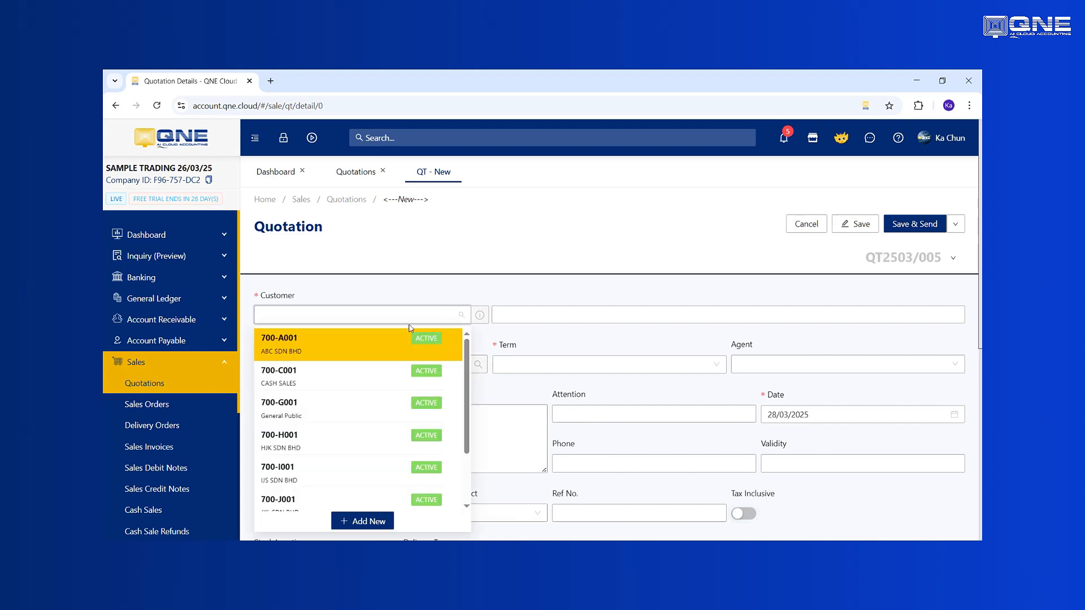
click(328, 349)
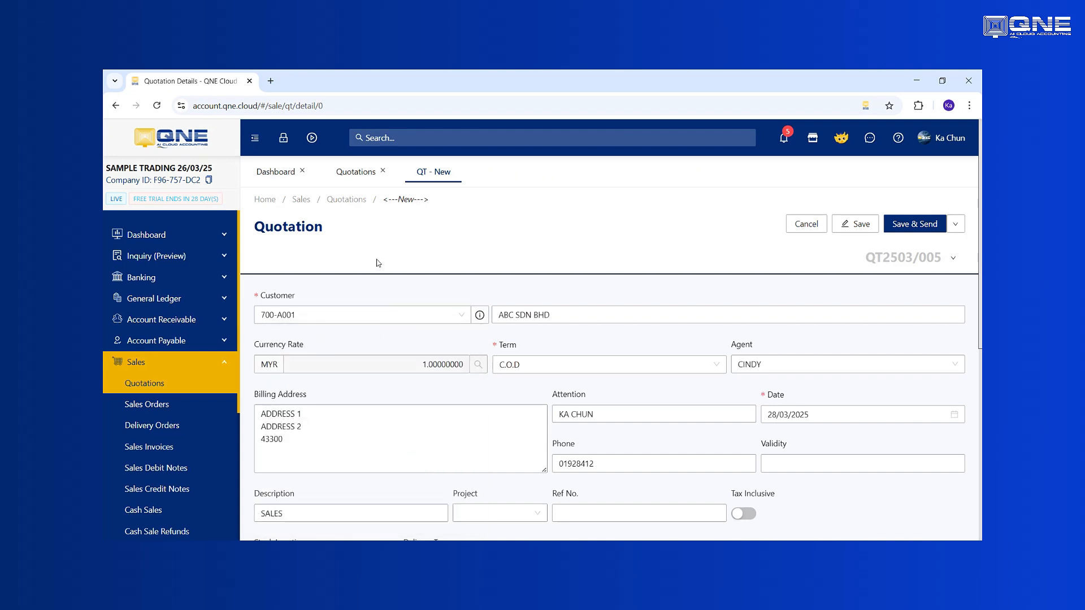
- Add stock items HL-001 and PEPSI as the first two detail lines of the quotation
scroll(543, 357, down, 3)
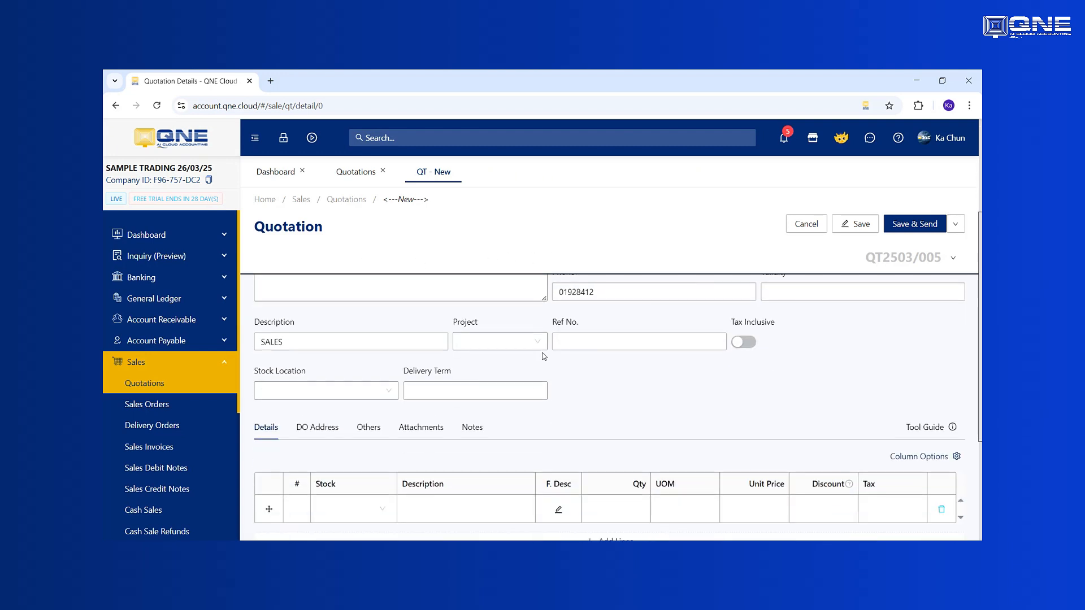
click(374, 503)
scroll(424, 443, down, 2)
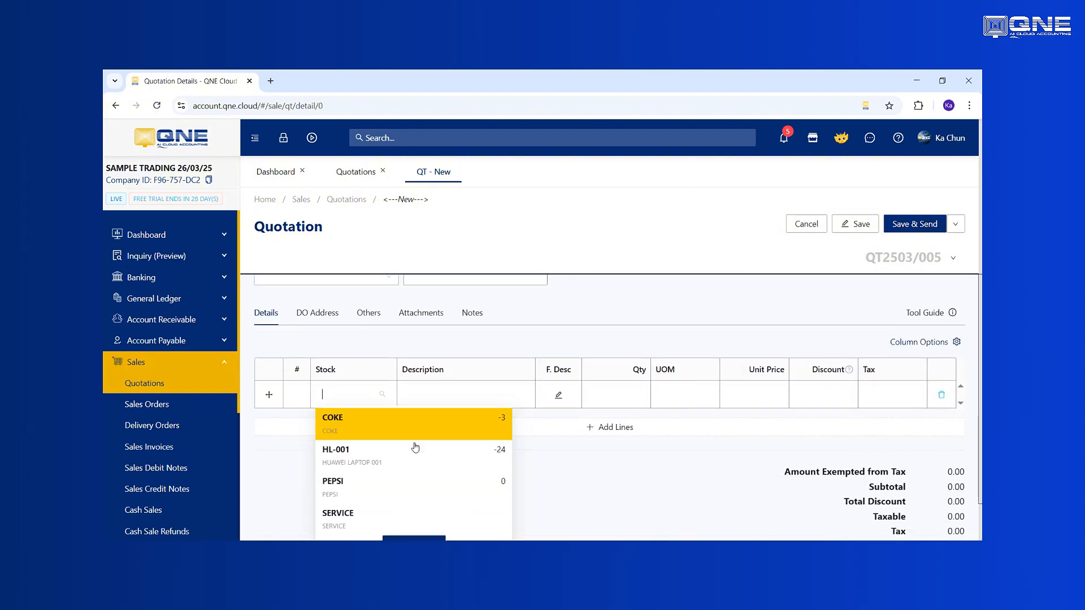
click(364, 456)
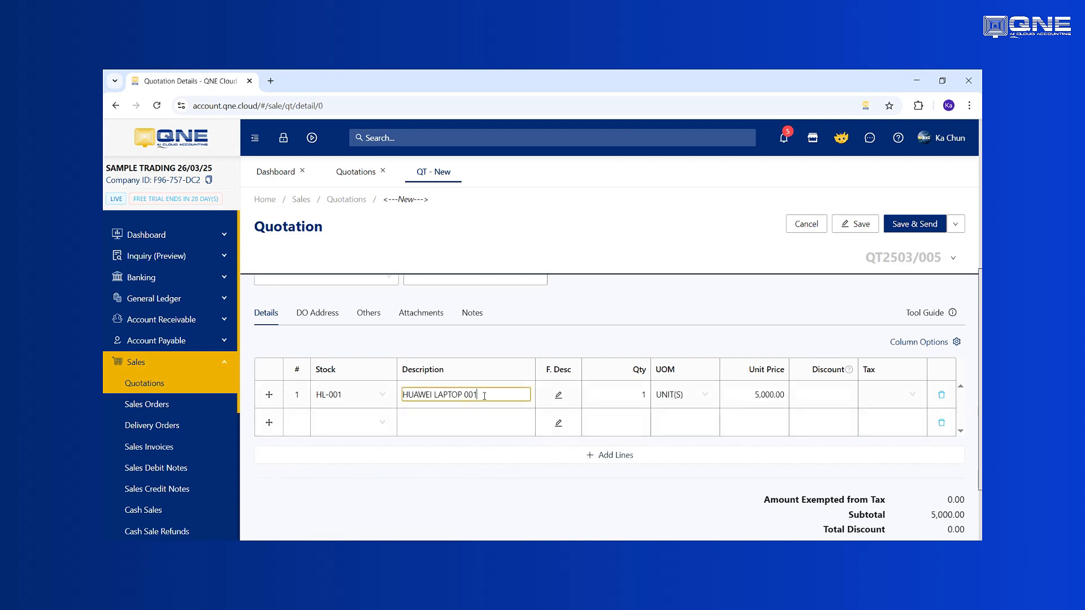
click(753, 395)
click(346, 430)
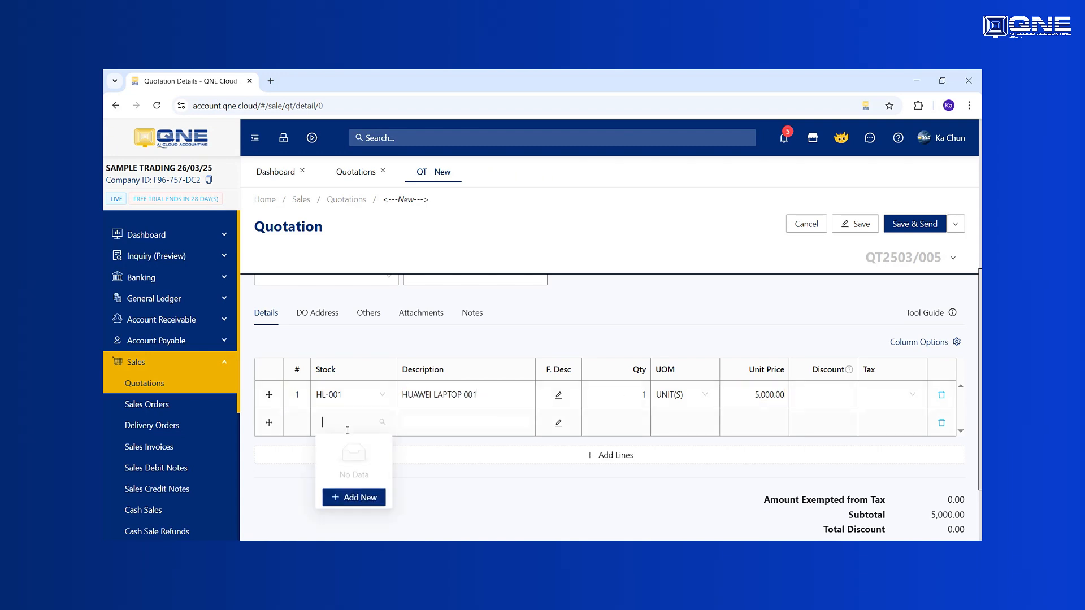
click(345, 519)
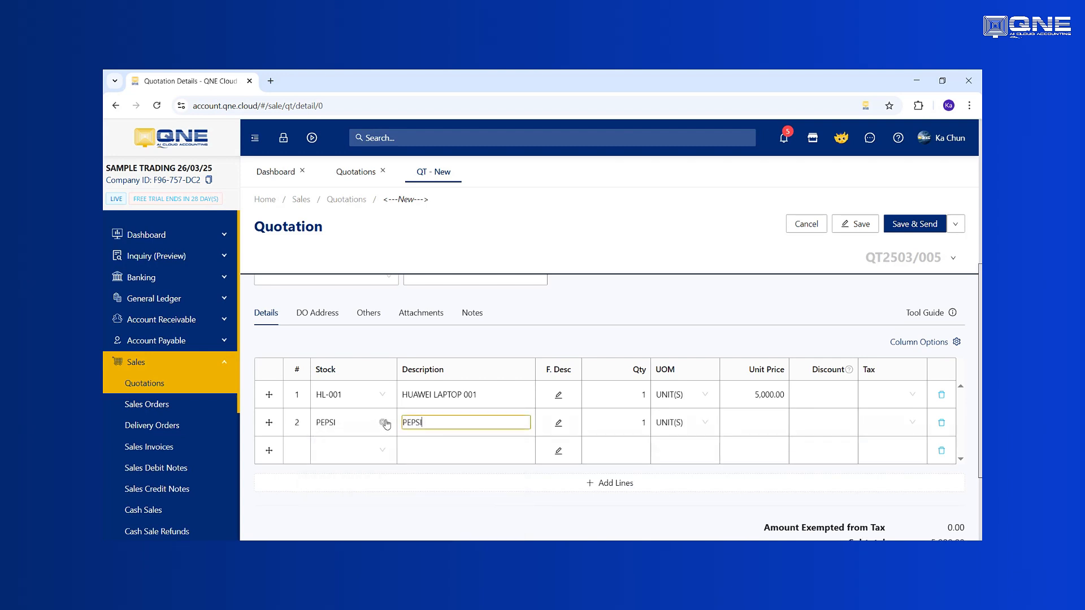
- Enter REMARK as the description of the third detail line, without a stock item
scroll(497, 442, down, 2)
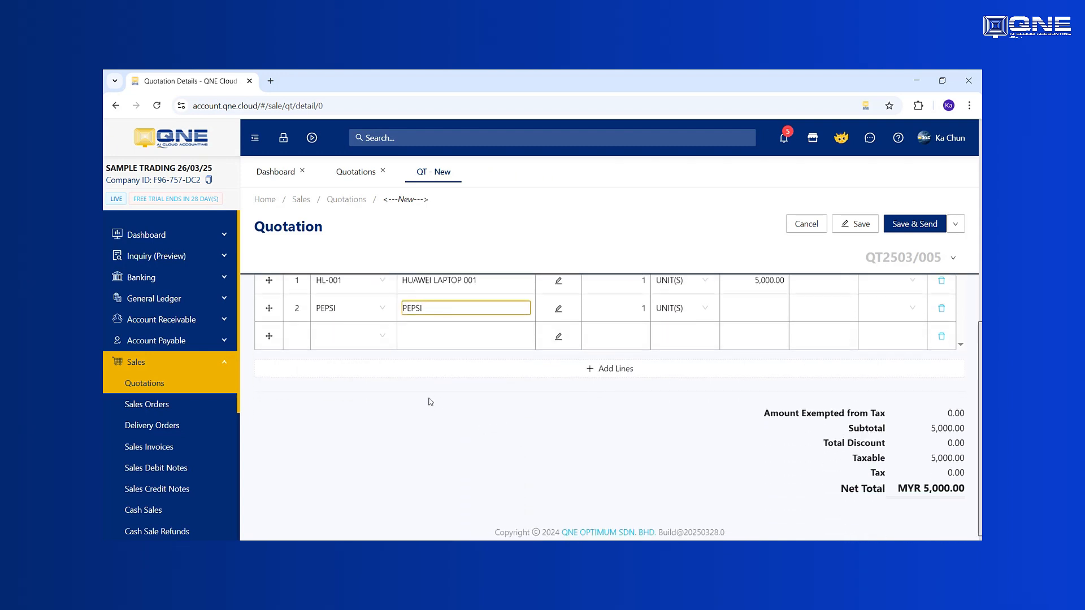
click(469, 335)
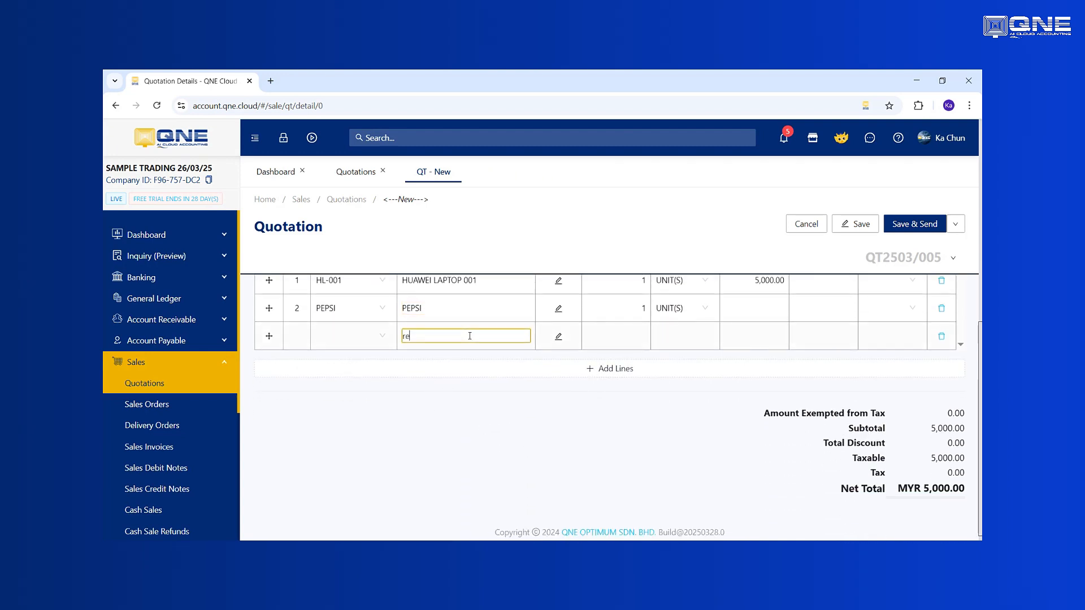
key(BackSpace)
text(REMAK)
- Set the unit price of the PEPSI line to 1000 and save the quotation
scroll(469, 335, up, 2)
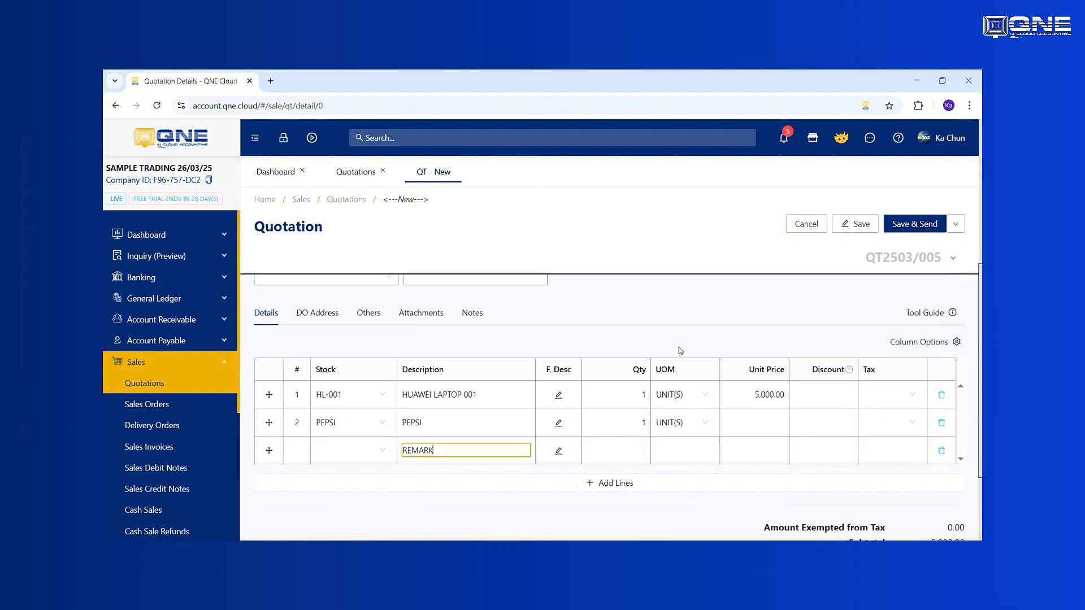
click(744, 422)
text(1,00)
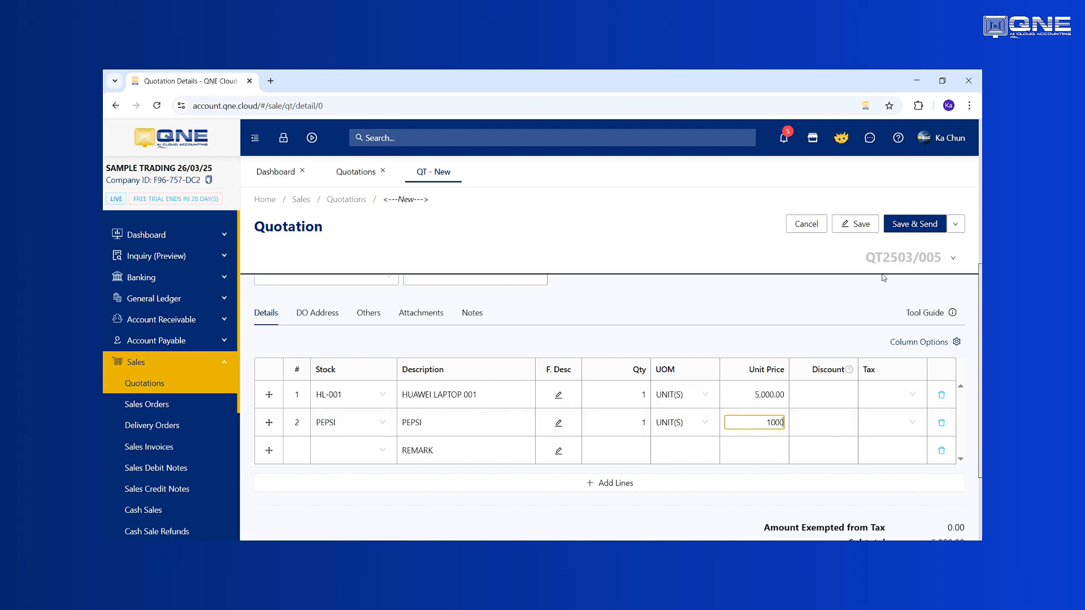
text(00)
click(848, 226)
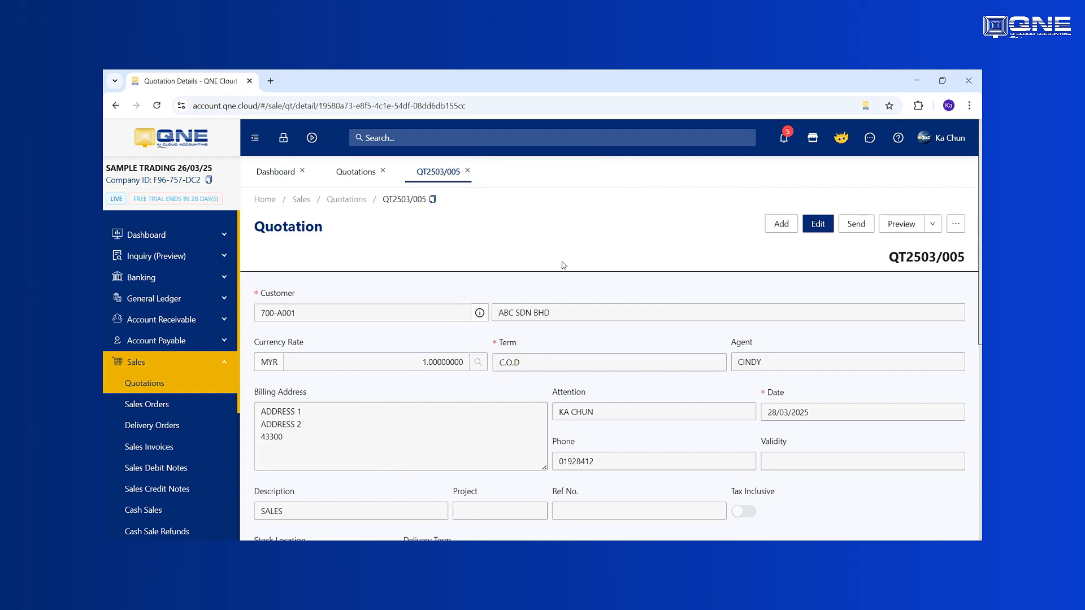
- Transfer the saved quotation to a sales order and save that order
click(956, 226)
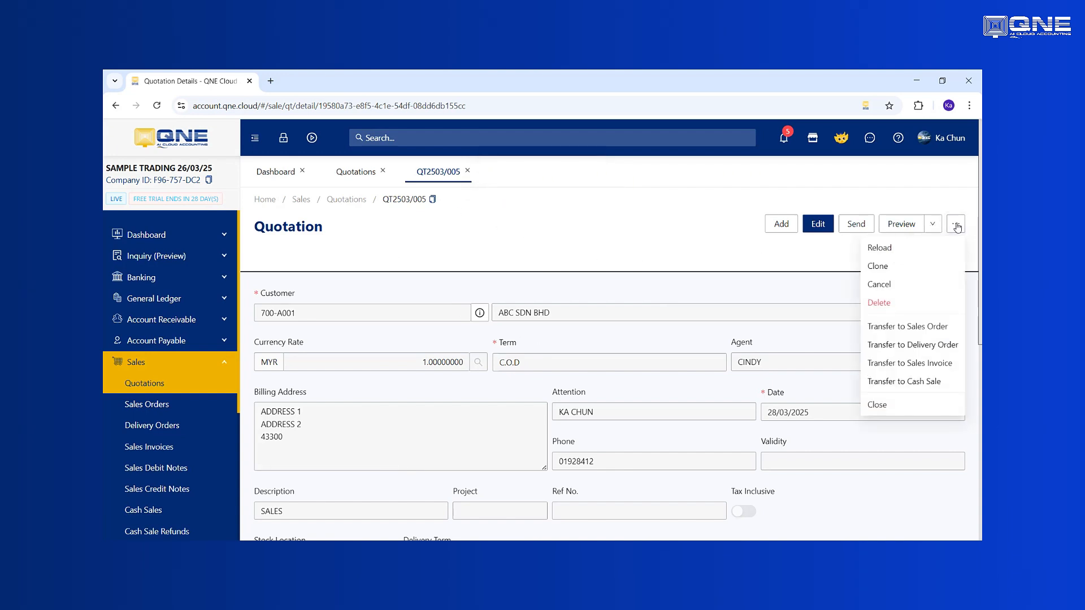
click(892, 327)
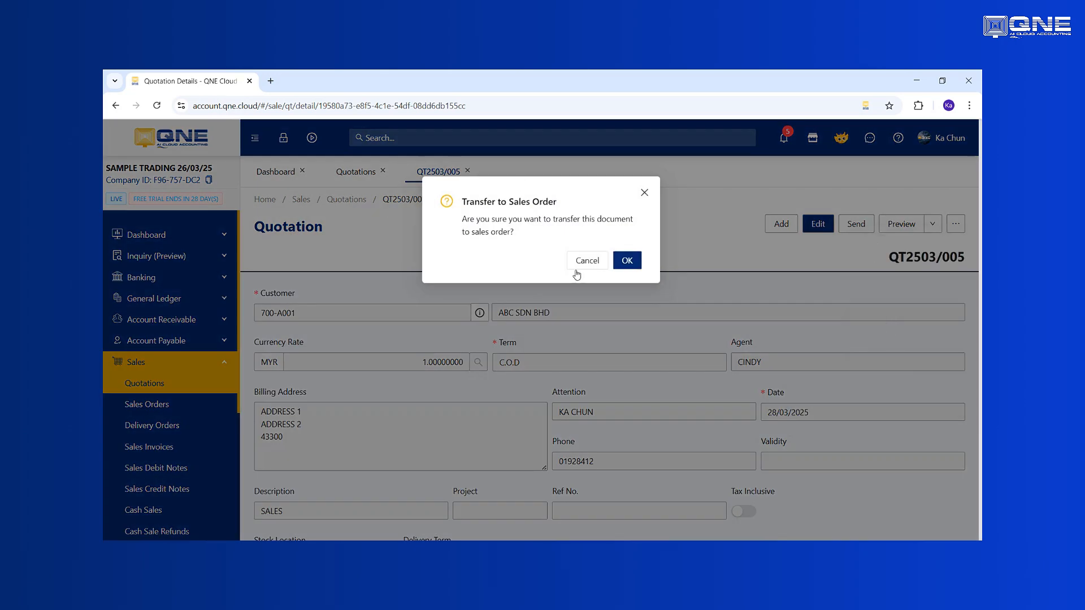
click(627, 261)
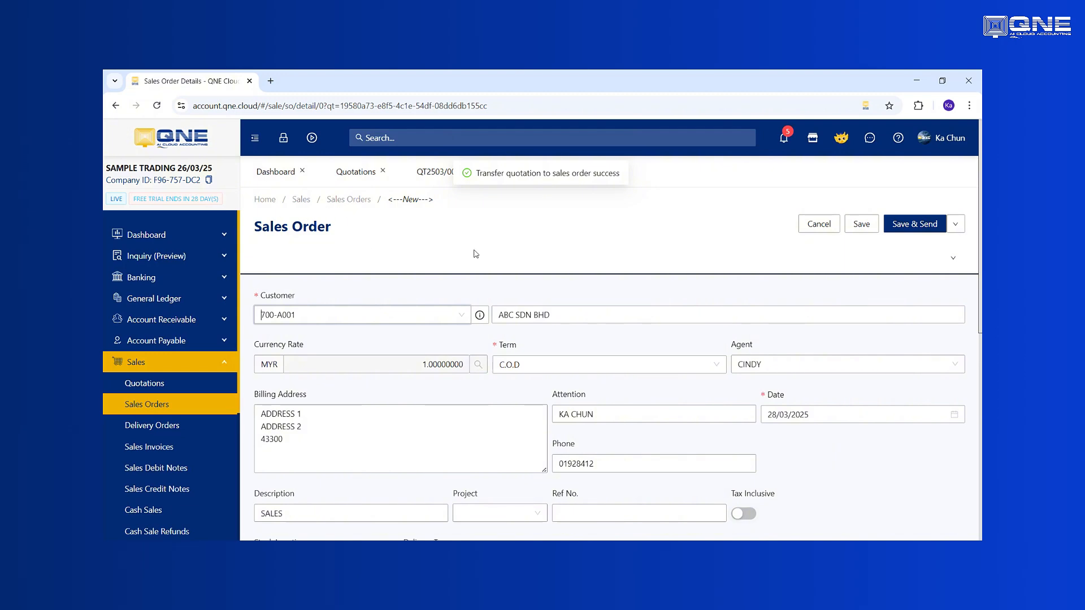
click(869, 225)
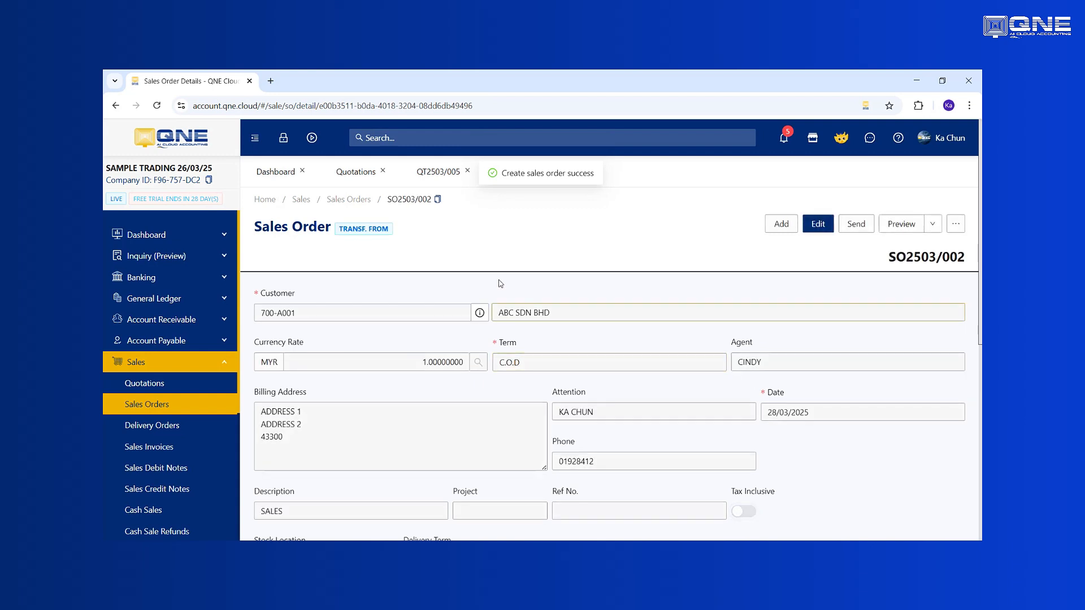
- Create a new sales invoice for customer 700-A001 (ABC SDN BHD)
mouse_move(350, 227)
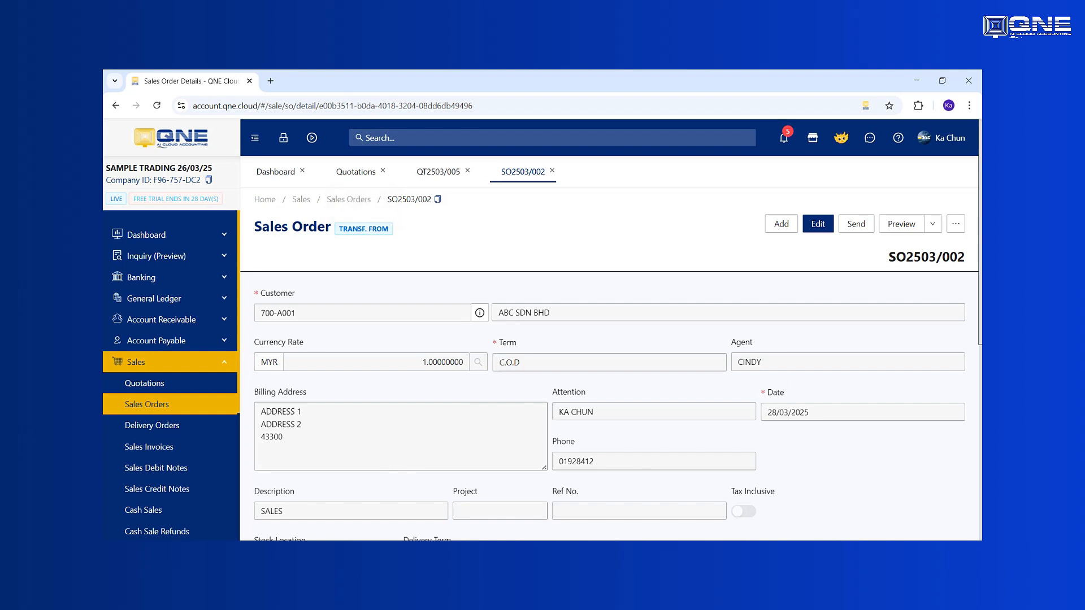
click(956, 226)
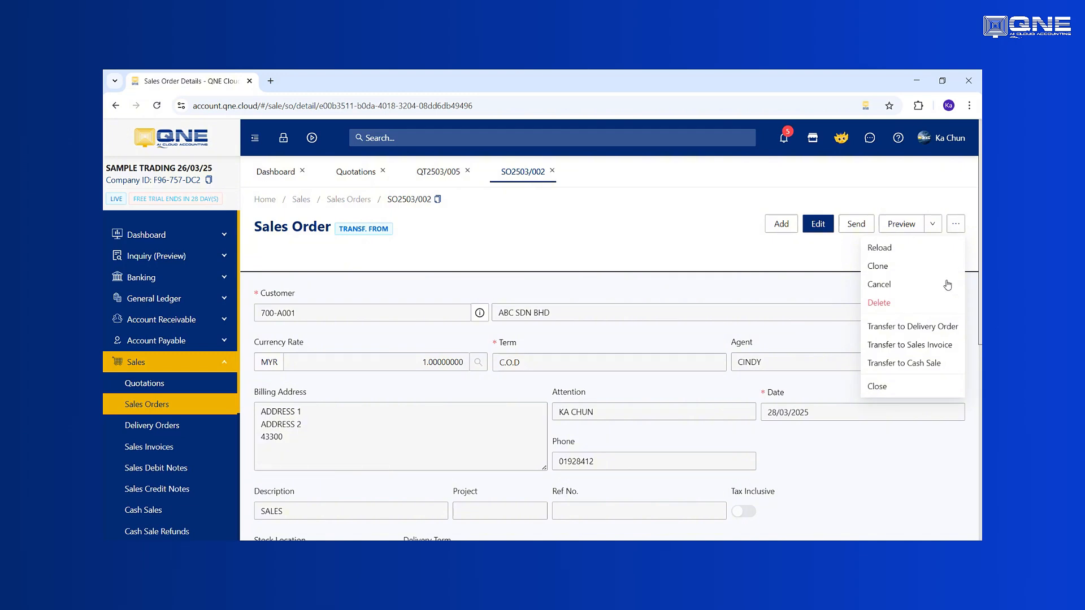
click(158, 447)
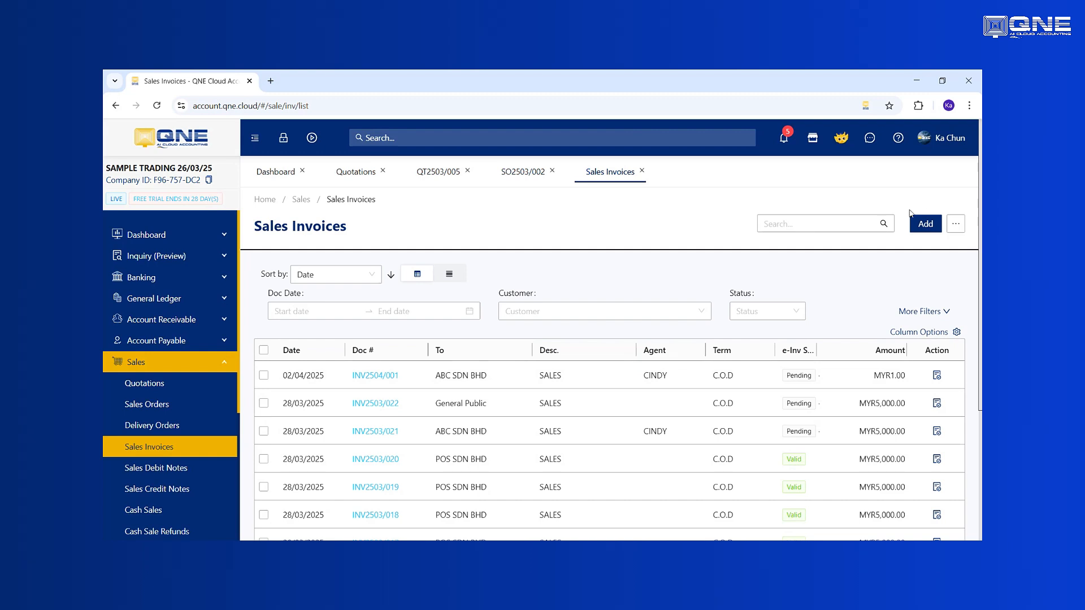
click(922, 225)
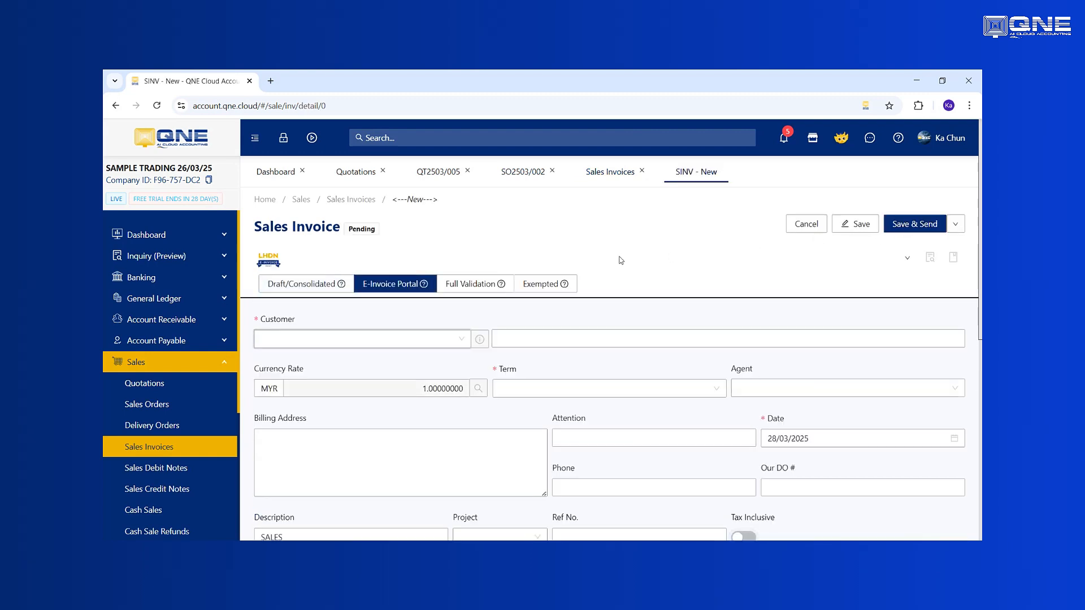
click(436, 340)
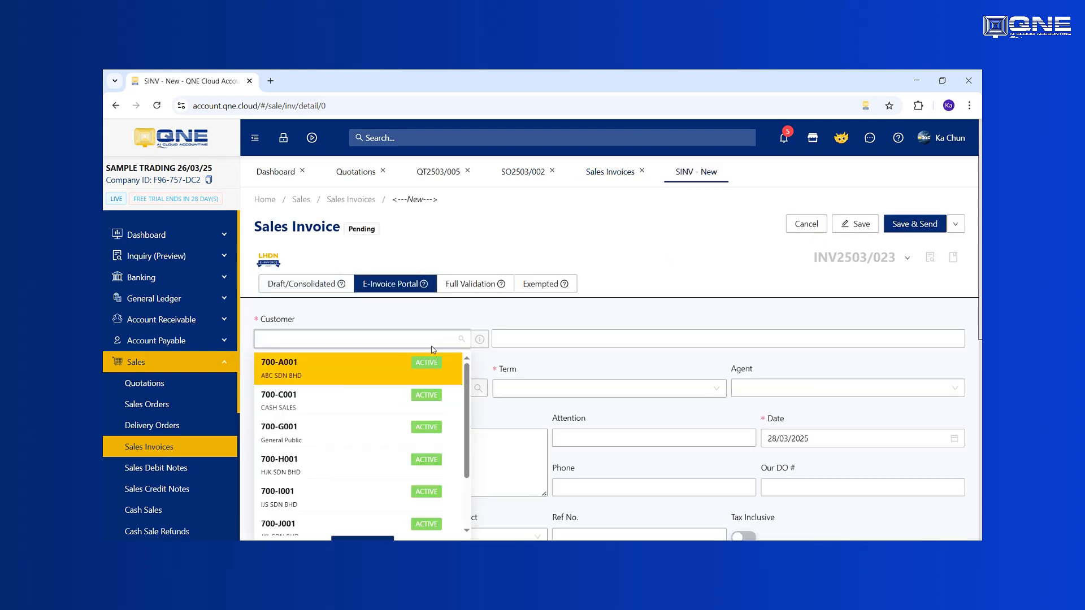
click(396, 368)
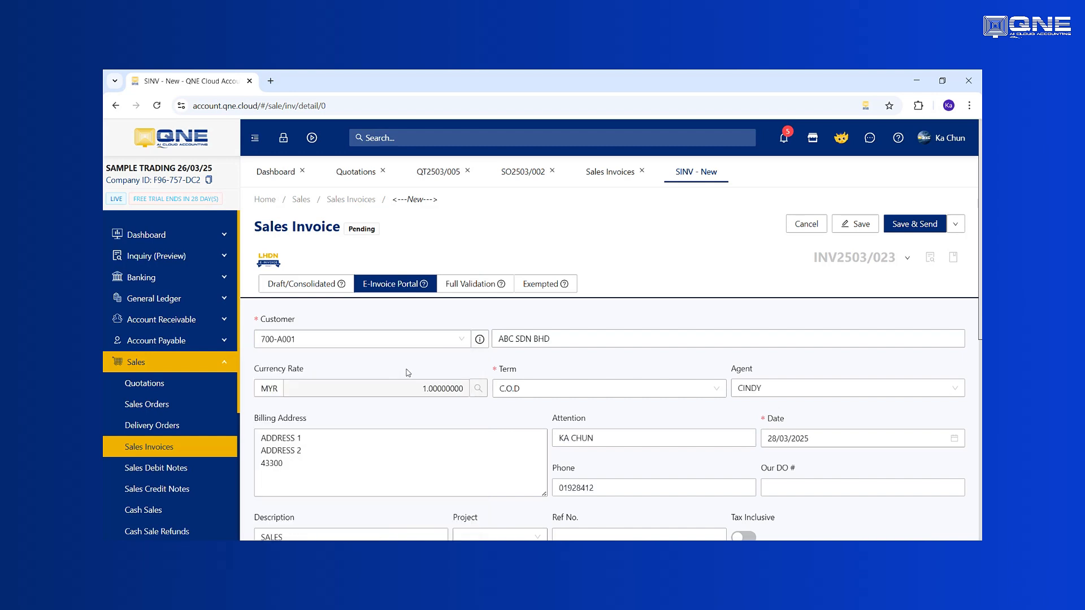
- Transfer sales order SO2503/002 into the new invoice and save the invoice
click(955, 224)
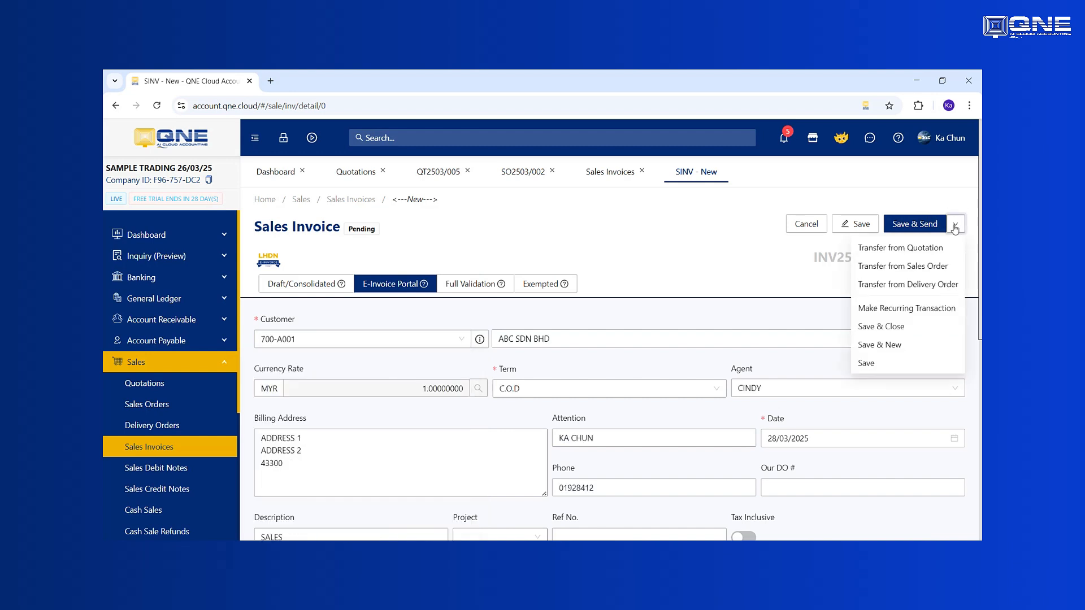
click(903, 271)
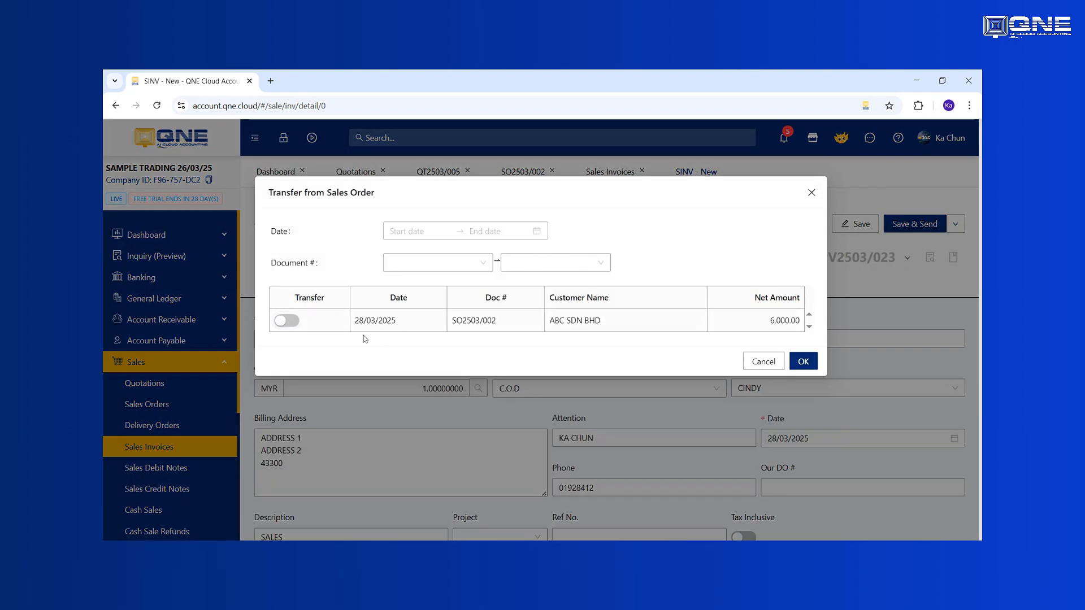
click(294, 322)
click(803, 361)
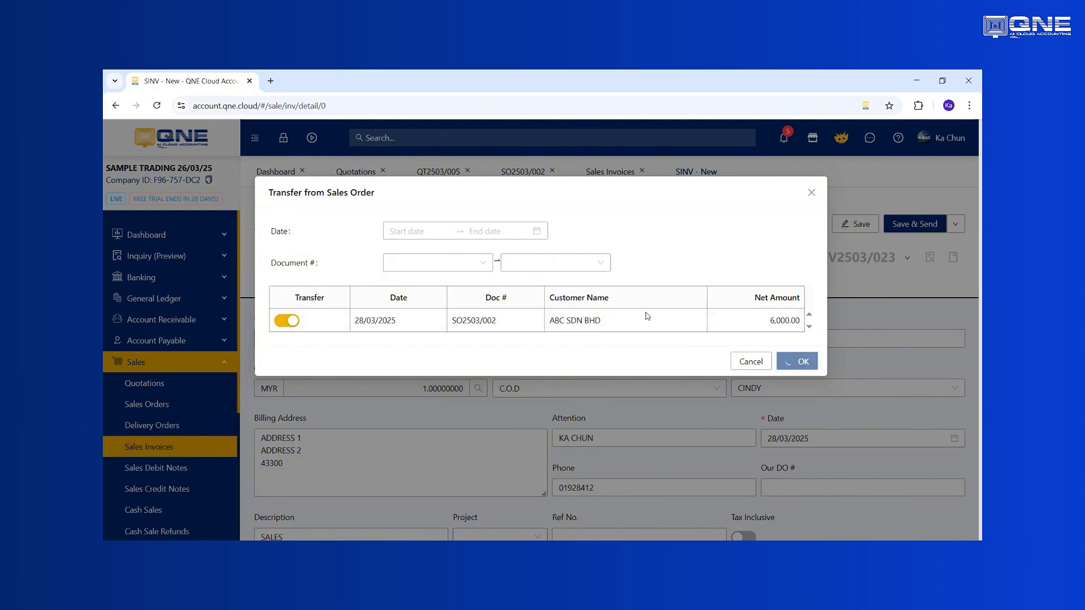
scroll(474, 331, down, 6)
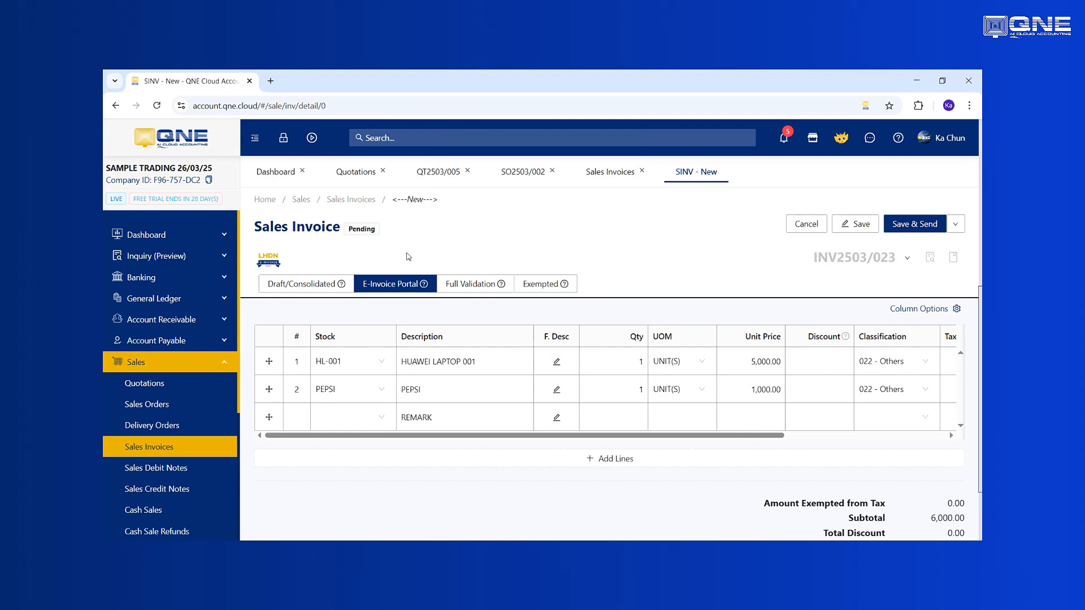
click(860, 224)
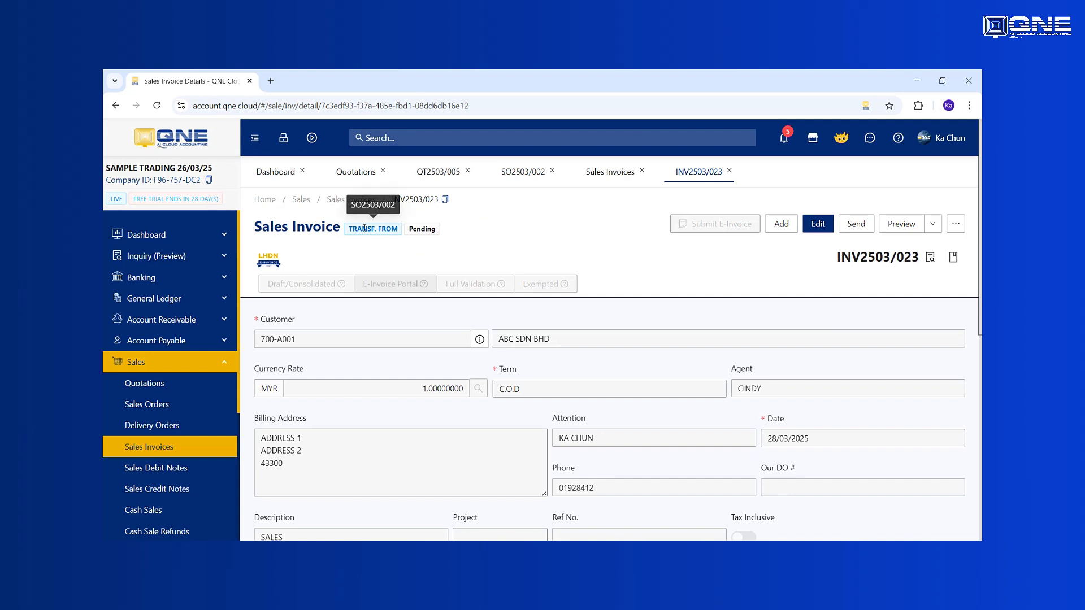
- Review the debit and credit entries in the saved invoice's account journal
click(953, 258)
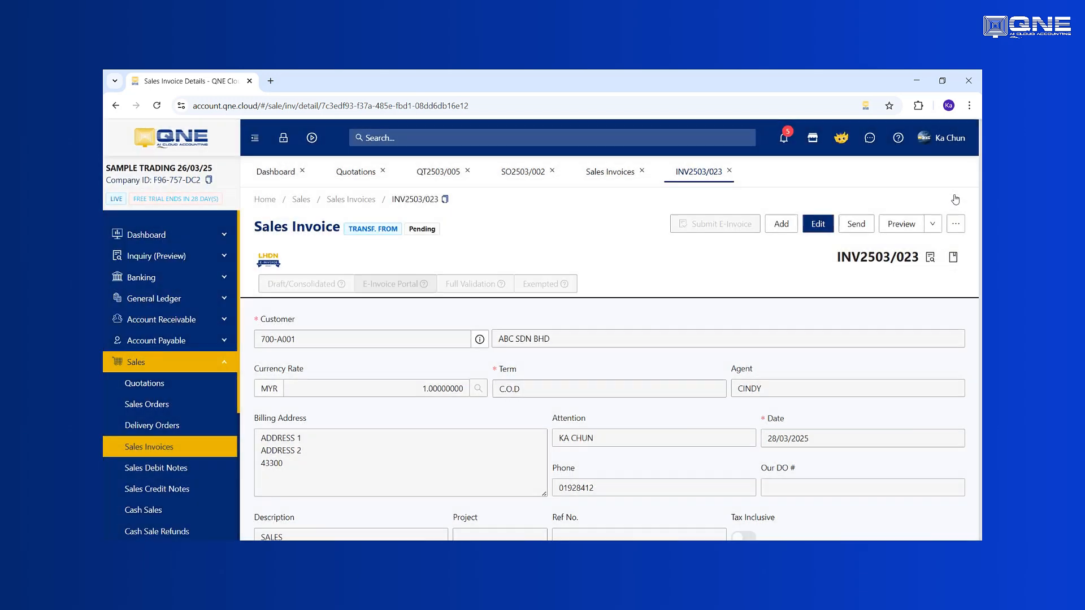
click(955, 193)
click(928, 259)
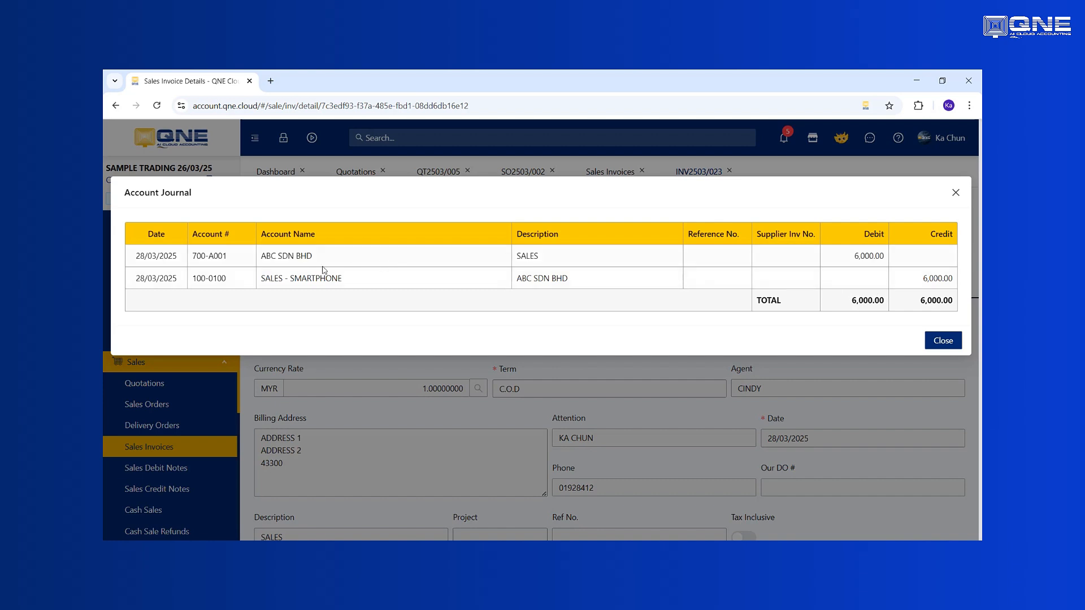
drag(271, 276, 342, 278)
drag(840, 263, 864, 259)
click(955, 192)
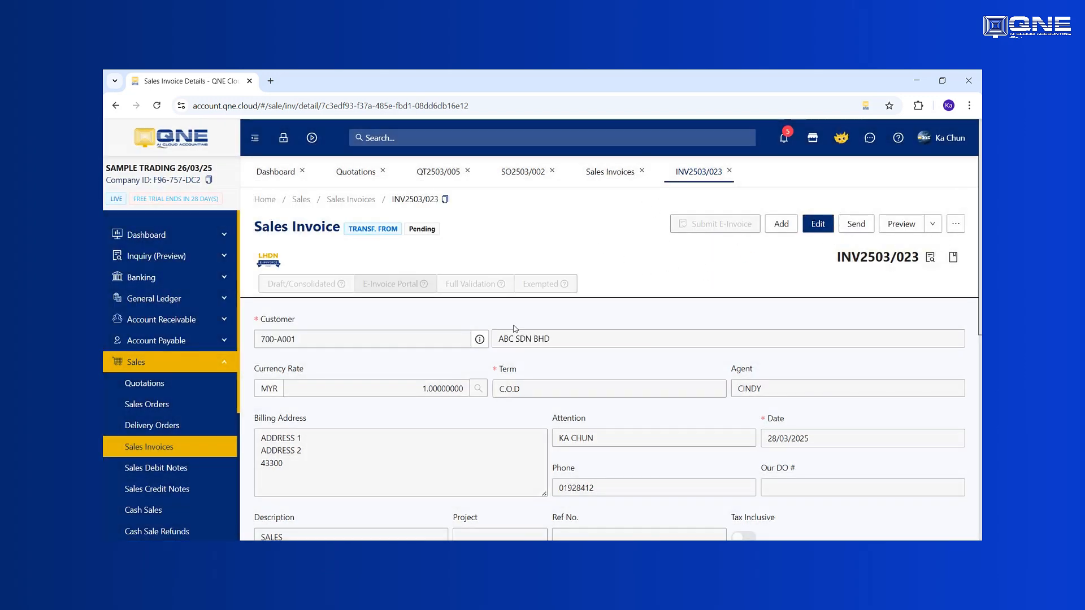
- Create a new receive payment in Account Receivable for customer ABC SDN BHD
click(227, 365)
click(207, 323)
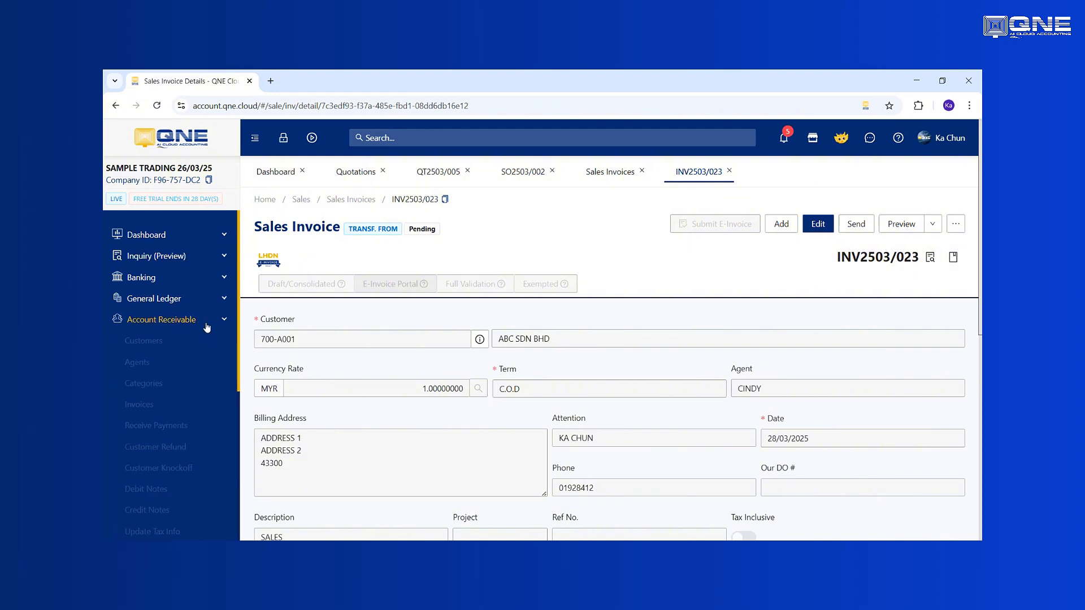
click(187, 426)
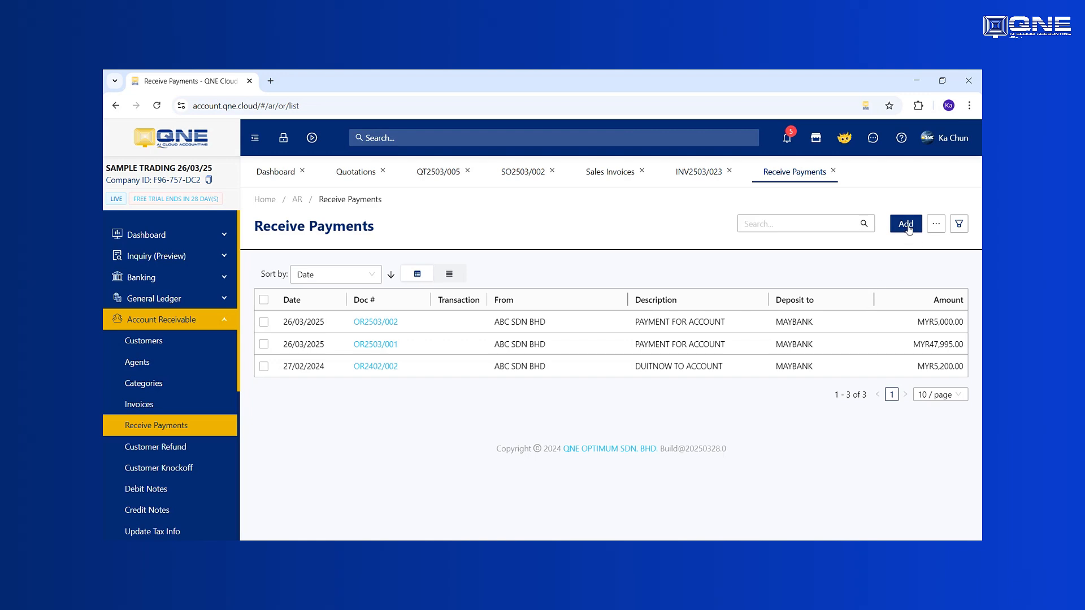
click(906, 225)
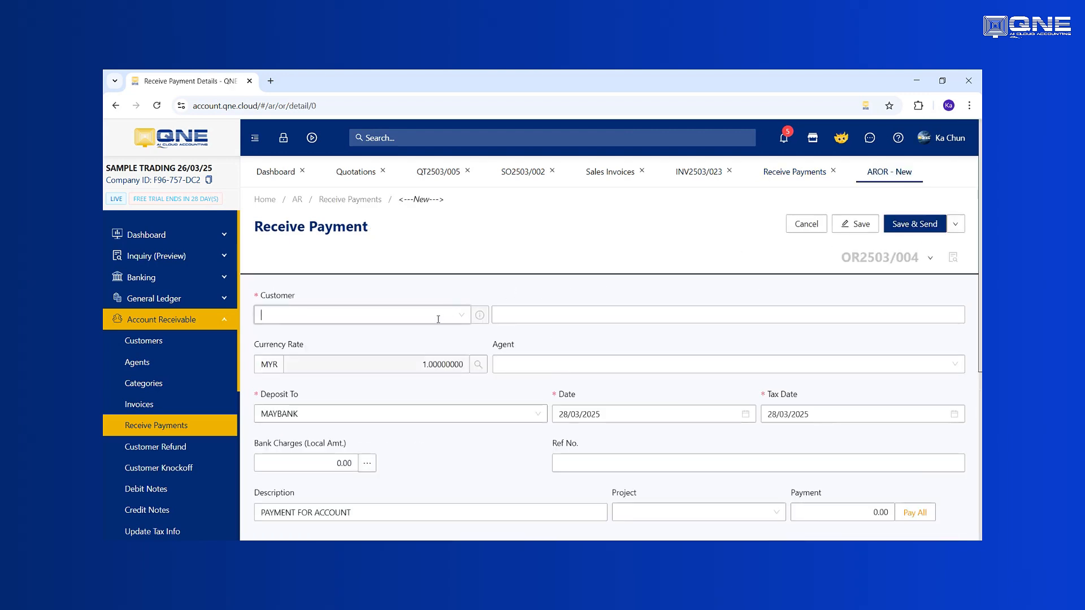
click(438, 316)
text(ABC)
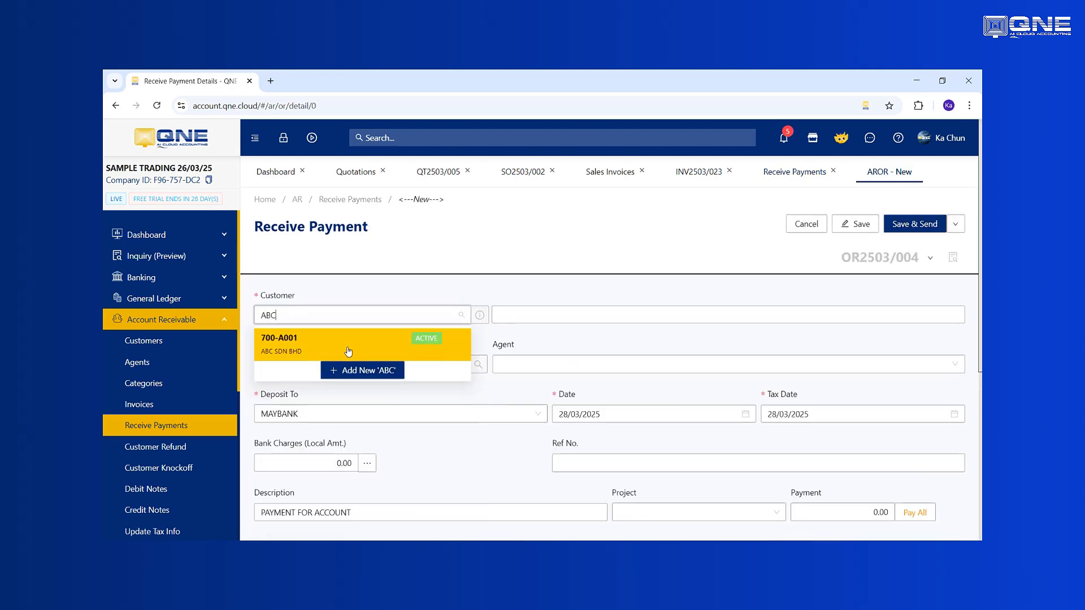
click(348, 344)
- Set the payment amount to 3,000.00 and the reference number to MBB123956
scroll(625, 356, down, 1)
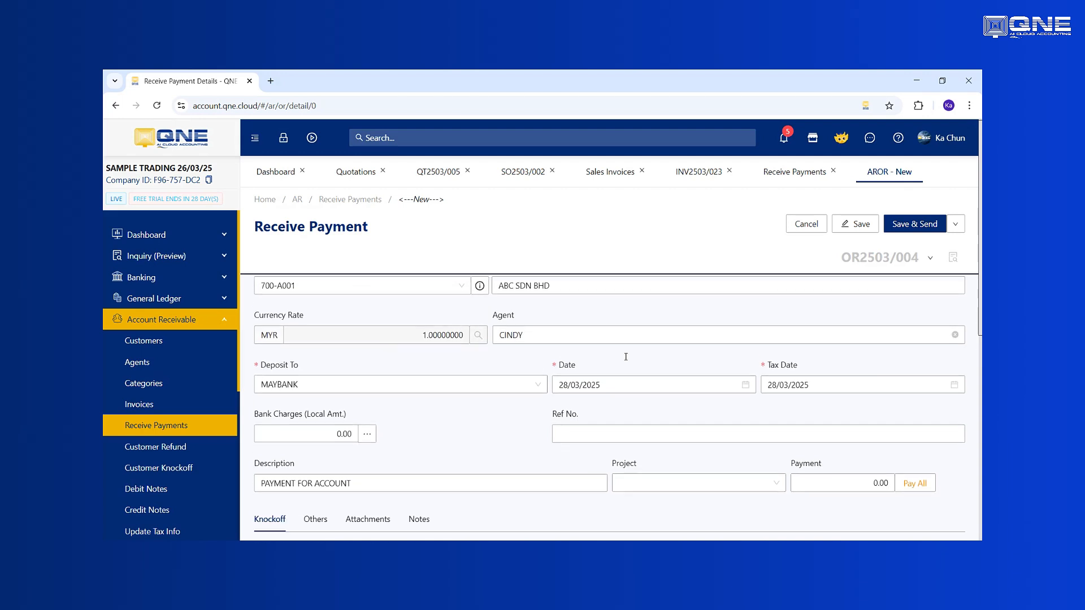
scroll(625, 356, down, 3)
click(583, 299)
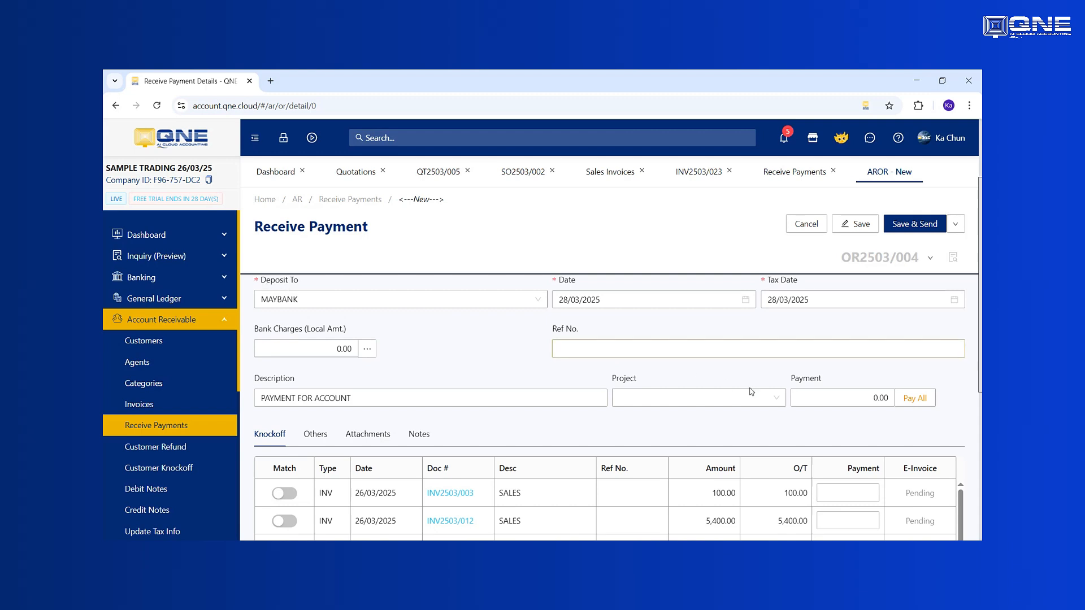
click(807, 402)
text(3000)
click(773, 355)
text(M)
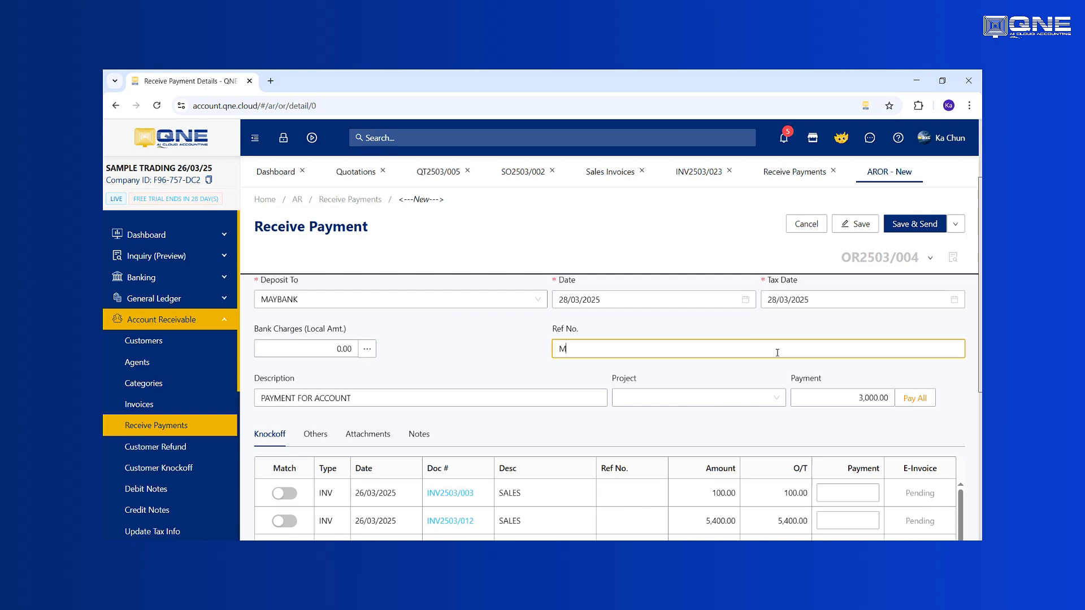
text(BB123956)
scroll(802, 364, down, 2)
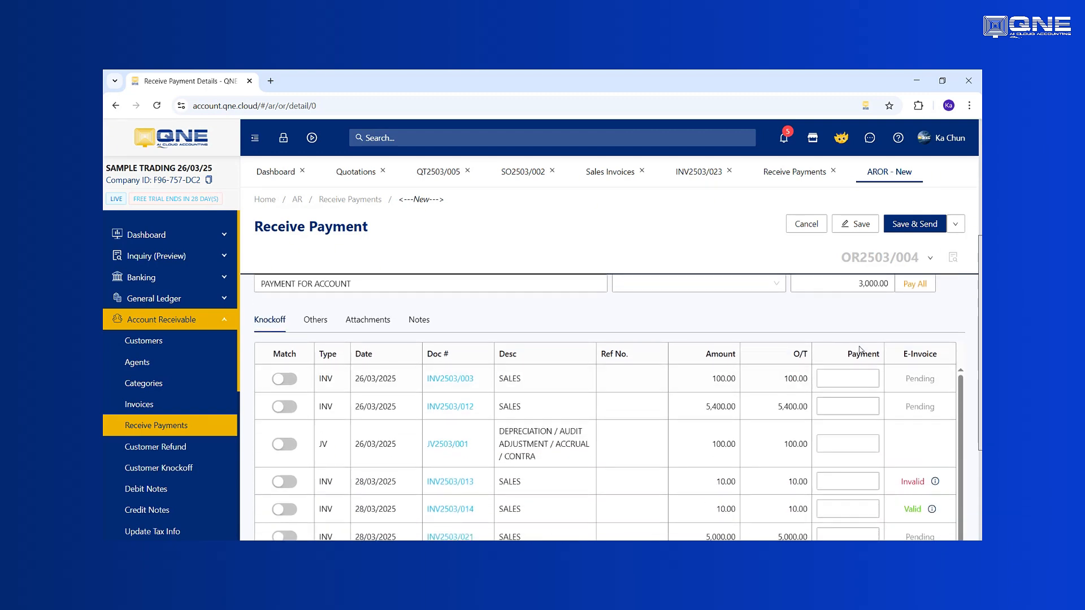
scroll(859, 349, up, 2)
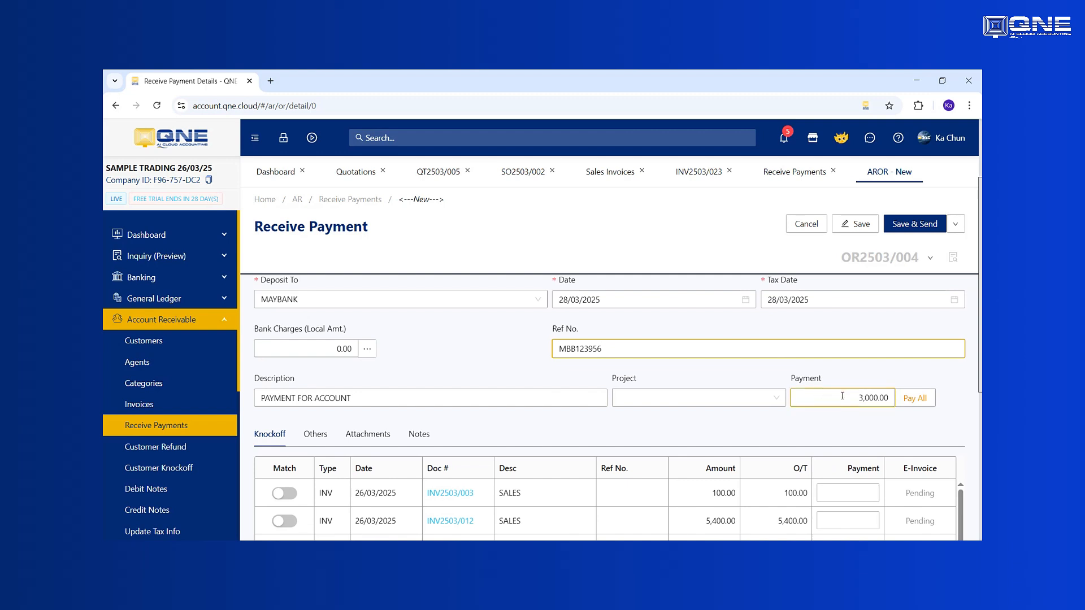
- Match the payment against invoice INV2503/021 in the knockoff list and save the receipt
scroll(845, 392, down, 1)
scroll(526, 383, down, 1)
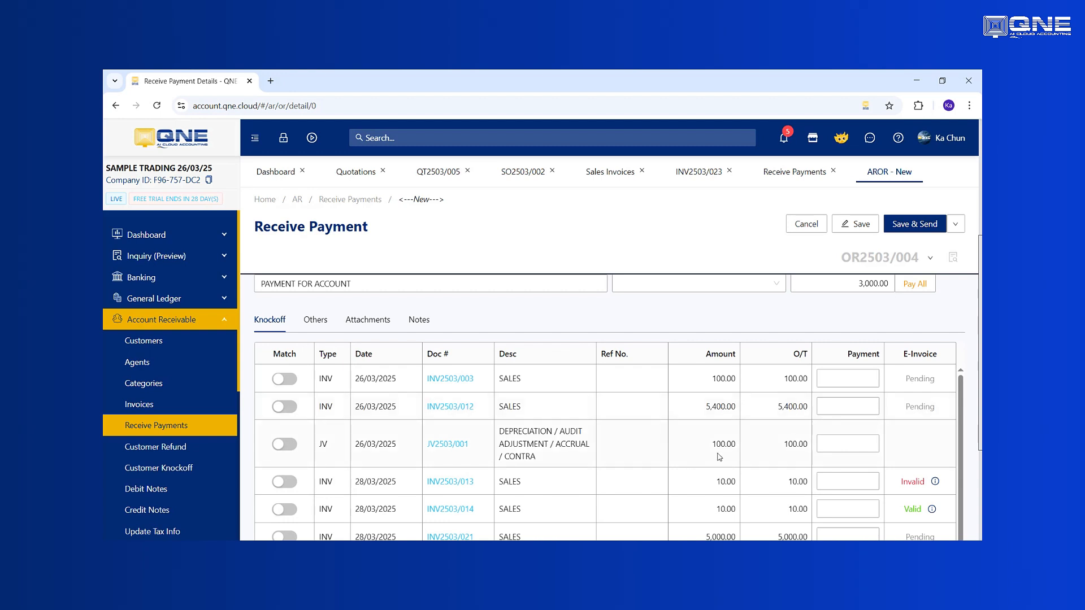
scroll(726, 454, down, 1)
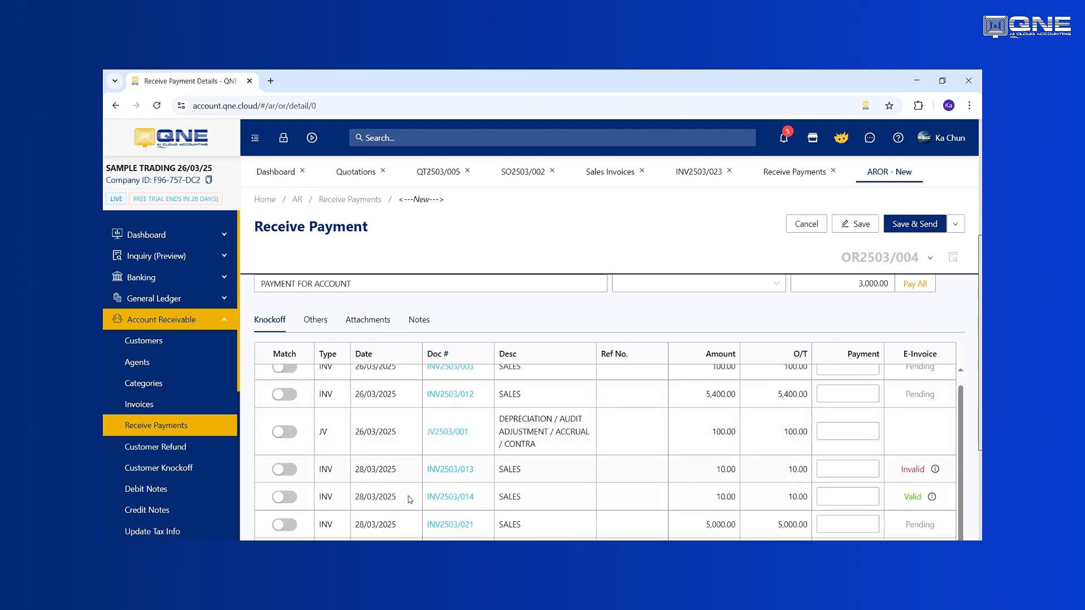
click(285, 525)
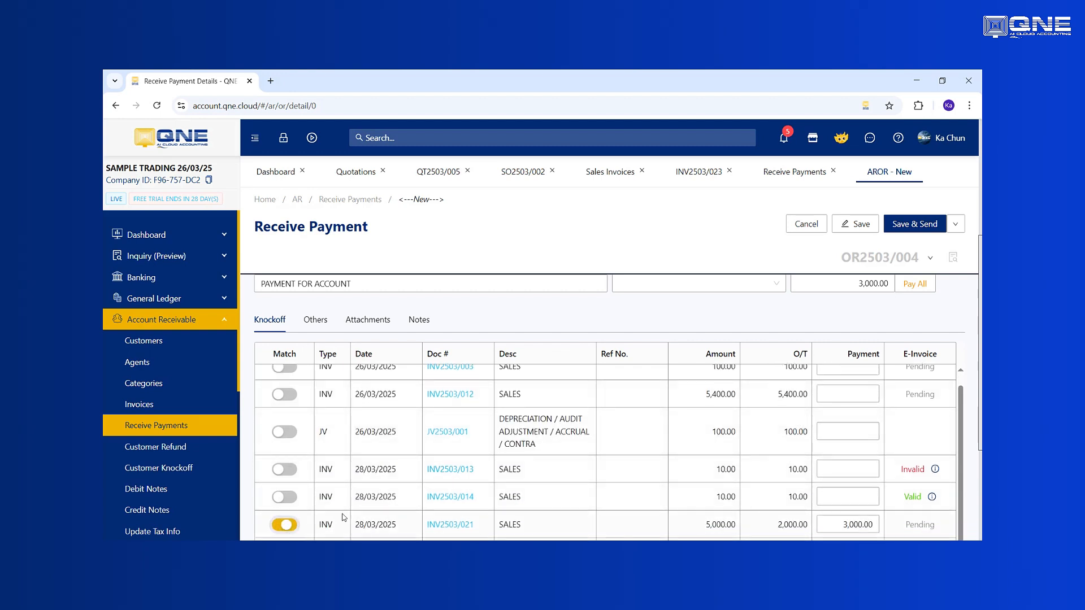
click(868, 227)
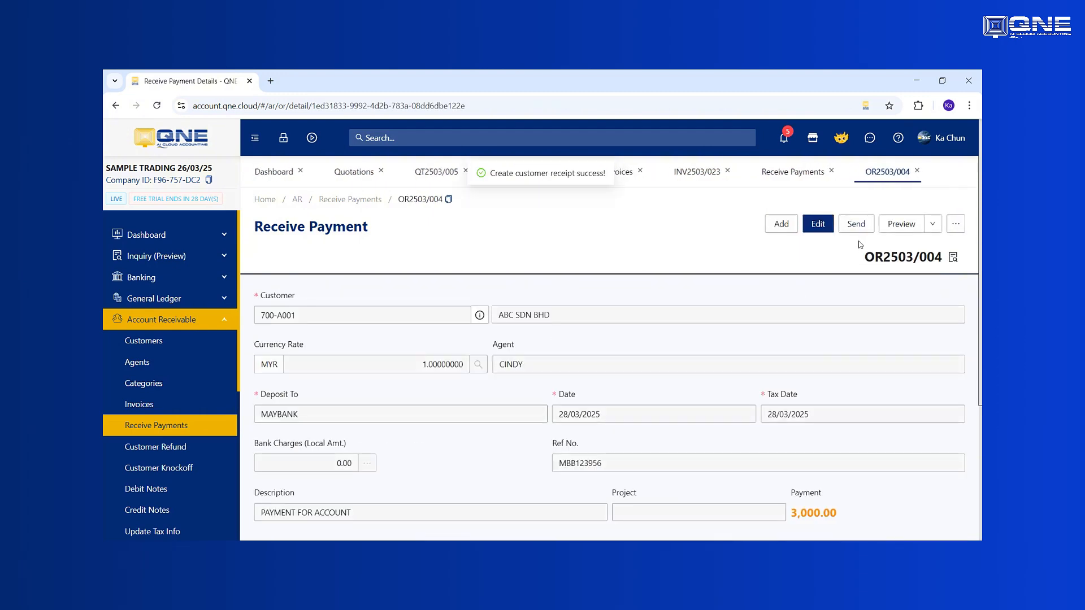
scroll(718, 325, down, 3)
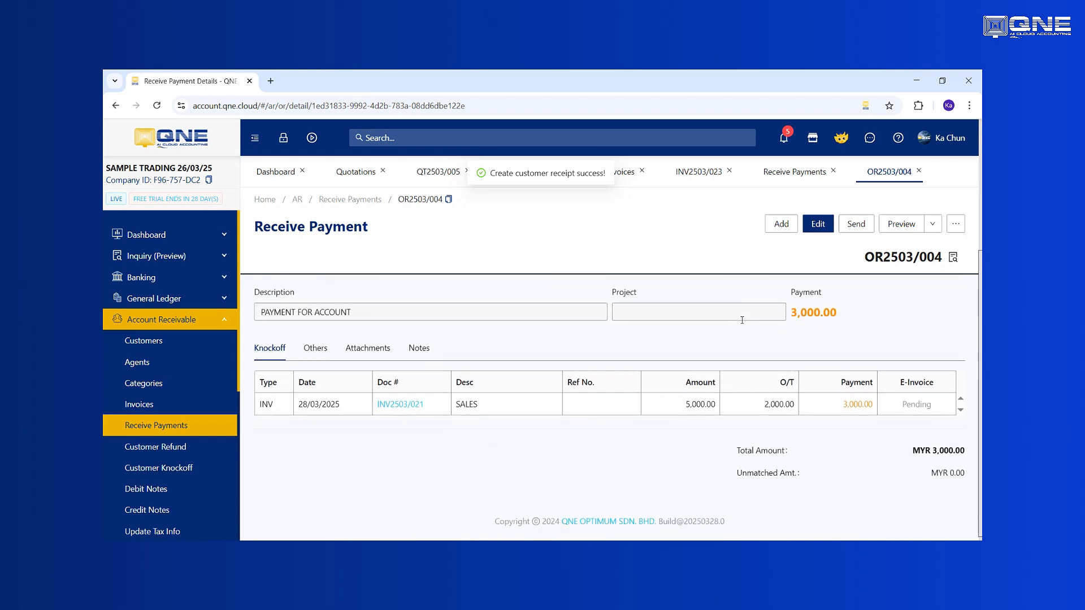
- Open the 6 Months Customer Aging report from the customer reports in the Report Center
click(225, 320)
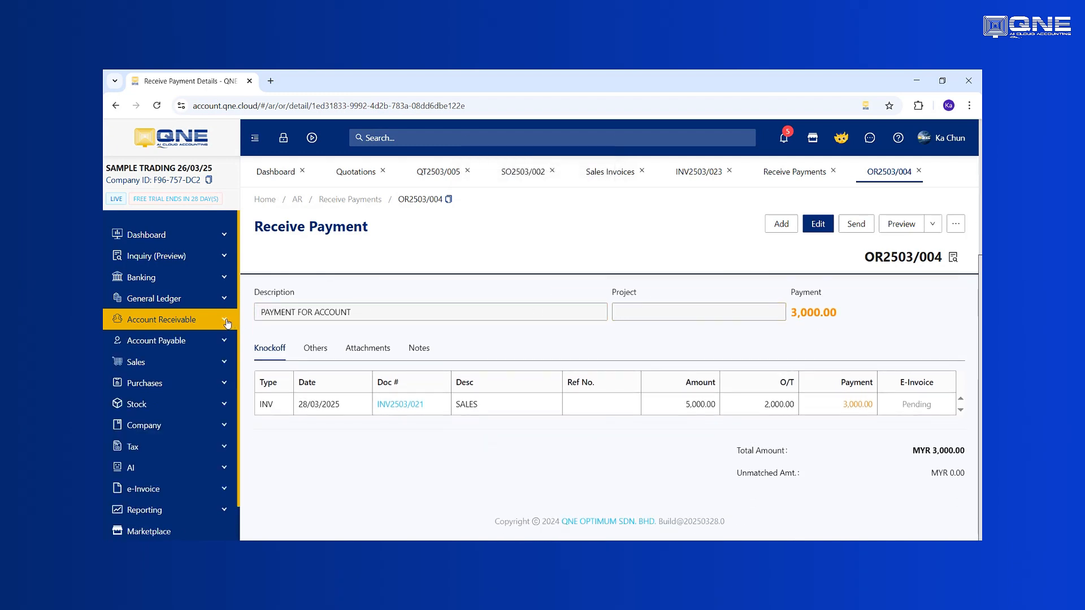
click(195, 512)
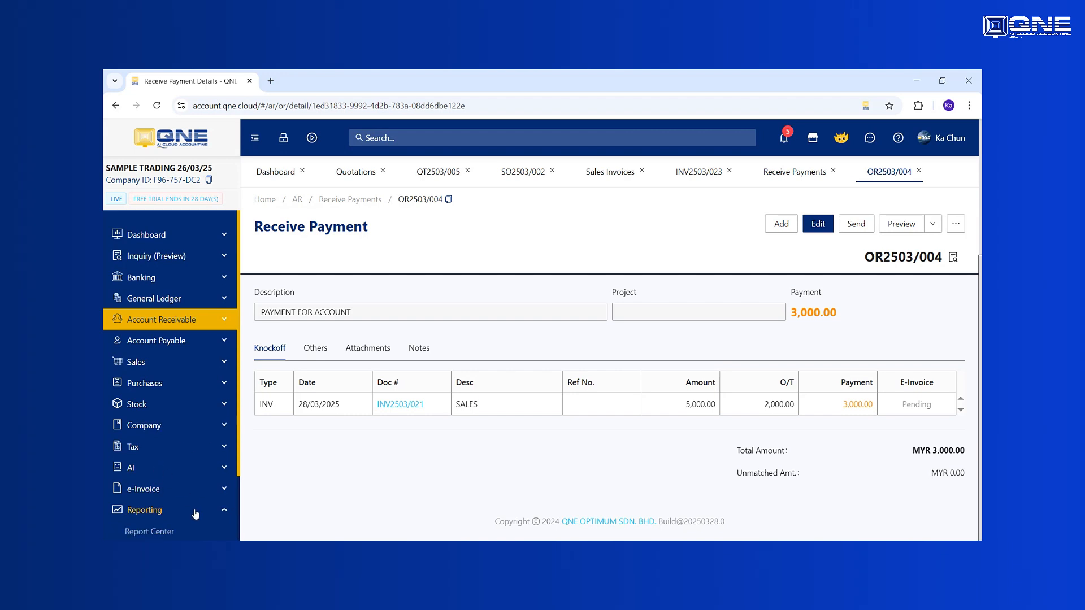
scroll(203, 508, down, 3)
click(150, 458)
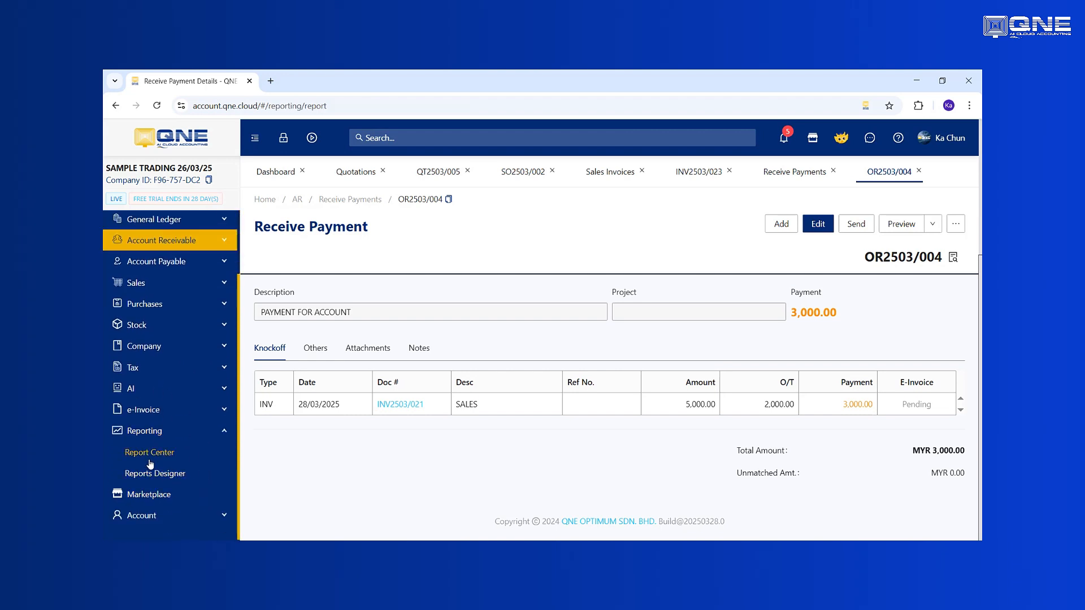
click(346, 283)
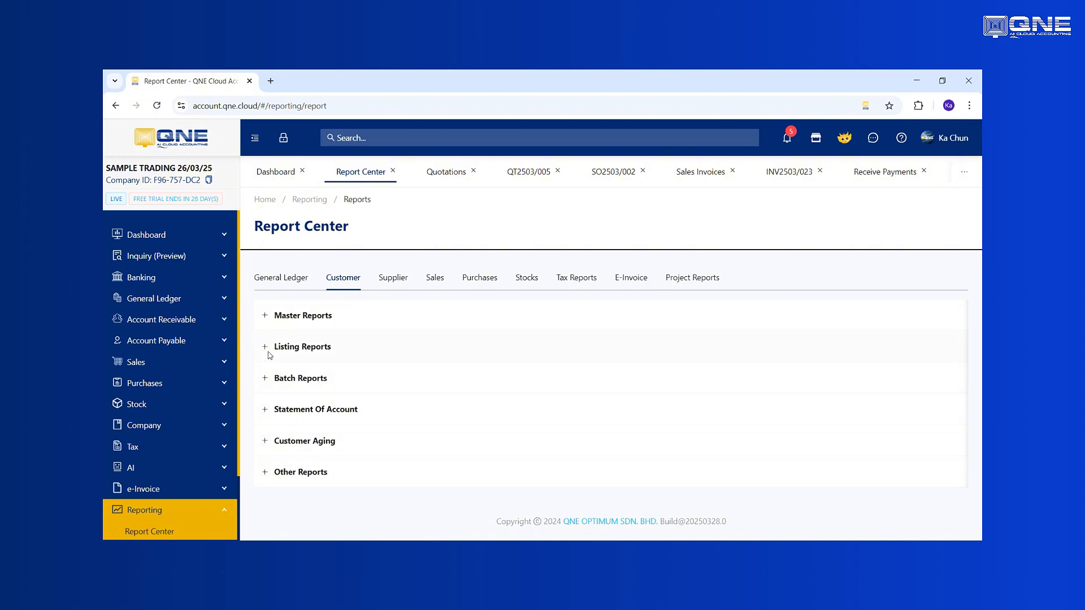
click(264, 443)
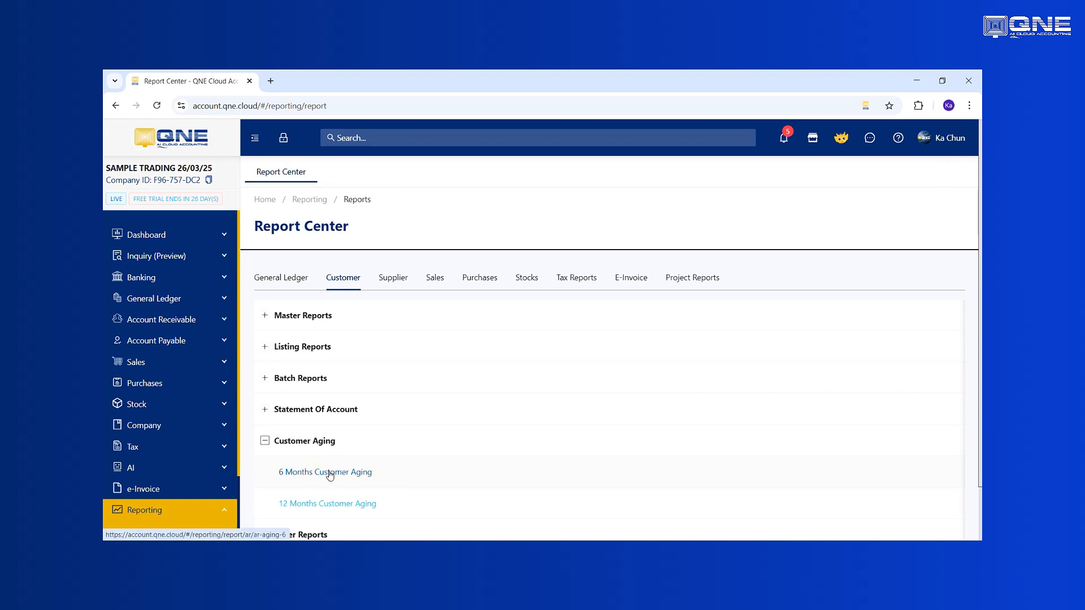
click(330, 475)
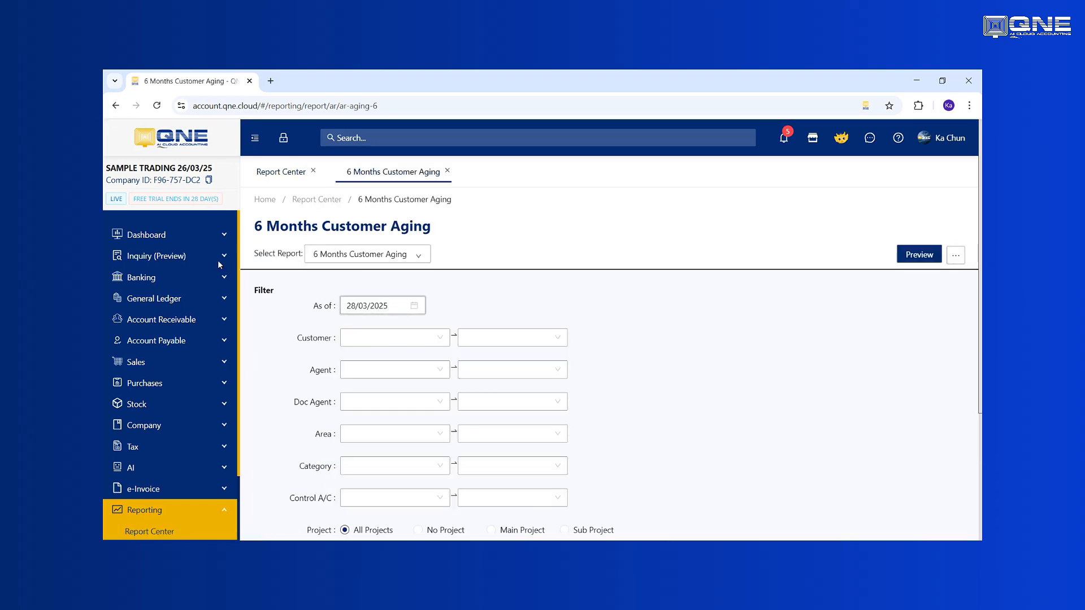
- Check the aging report's filter and sorting options, then preview it as of 28/03/2025 without customer filters
click(326, 262)
click(552, 313)
click(368, 305)
scroll(439, 309, down, 1)
scroll(439, 309, down, 3)
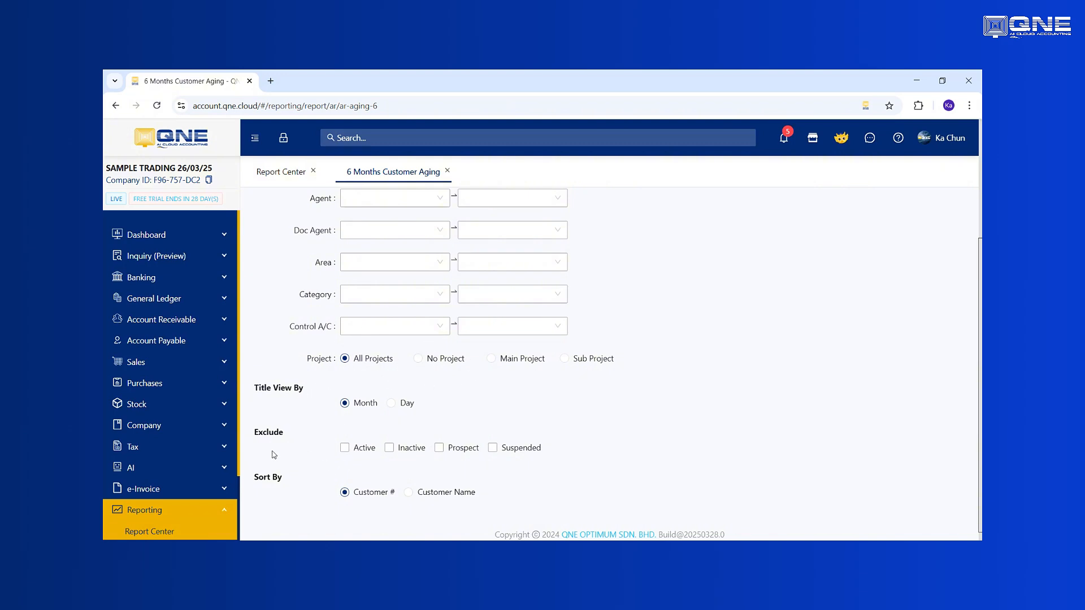
scroll(602, 432, up, 3)
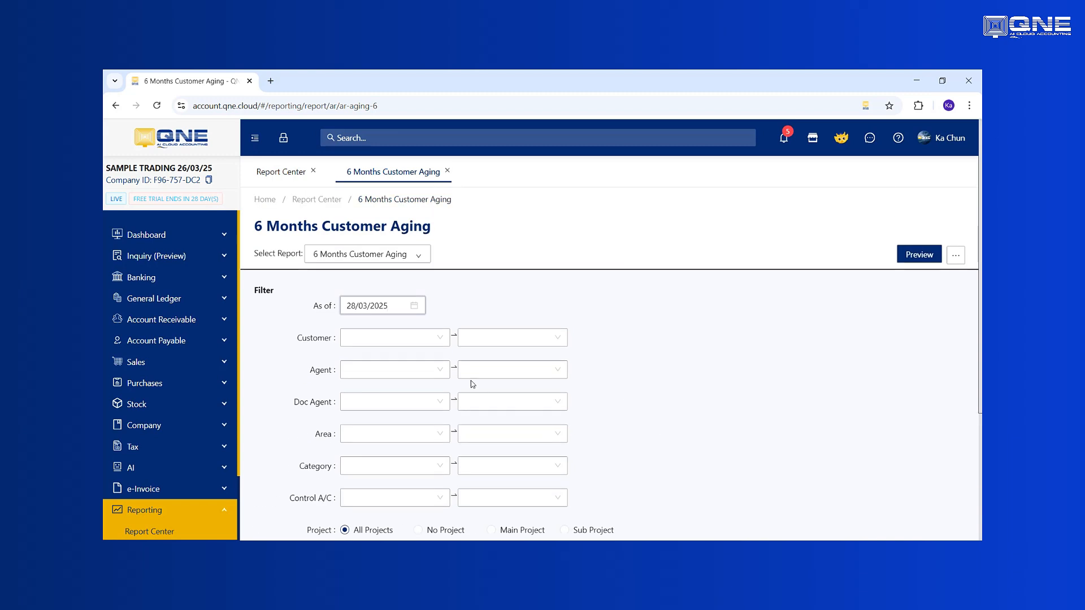
click(909, 258)
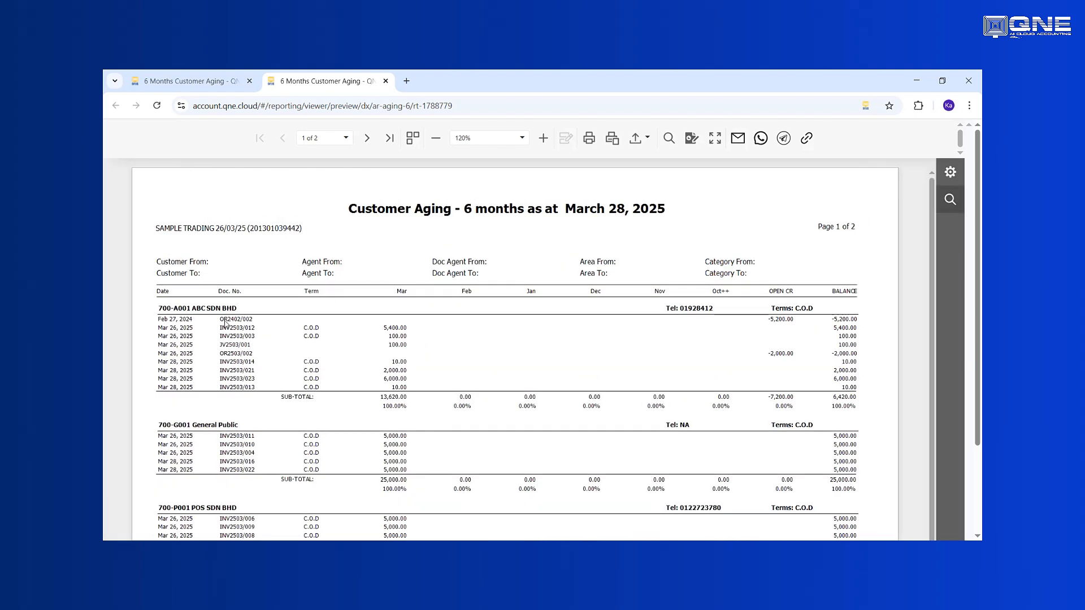
- Examine the documents and balances listed for ABC SDN BHD in the aging report, then close the preview
drag(225, 323, 261, 390)
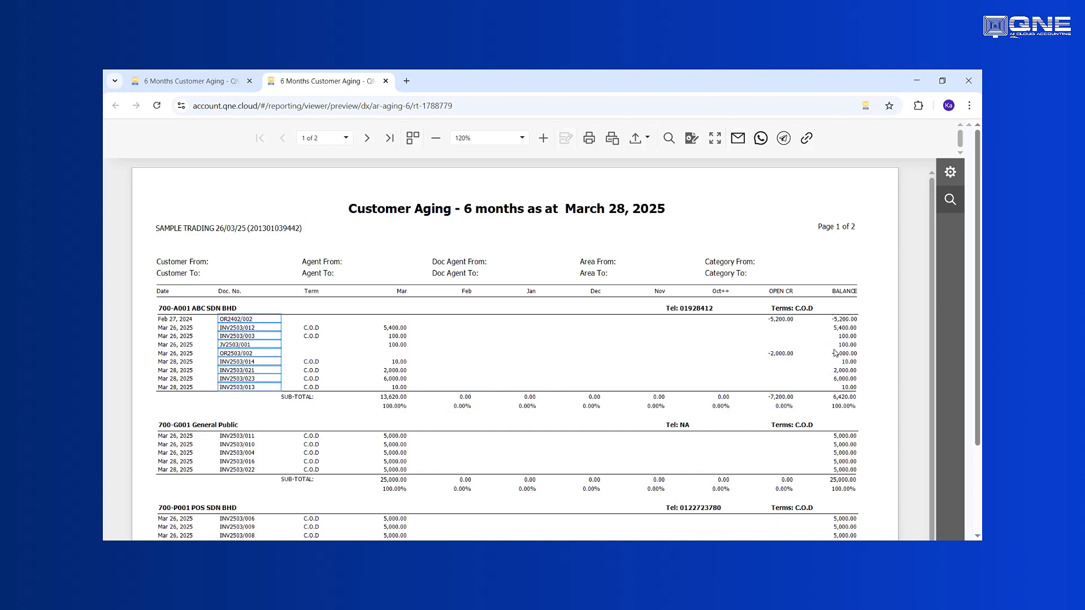
click(519, 338)
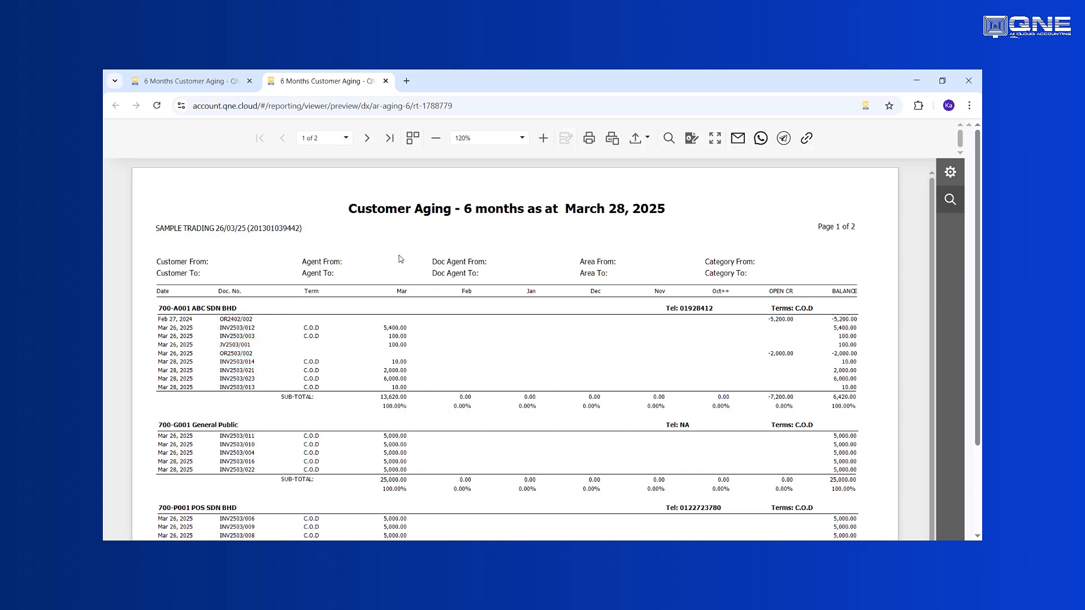
click(386, 81)
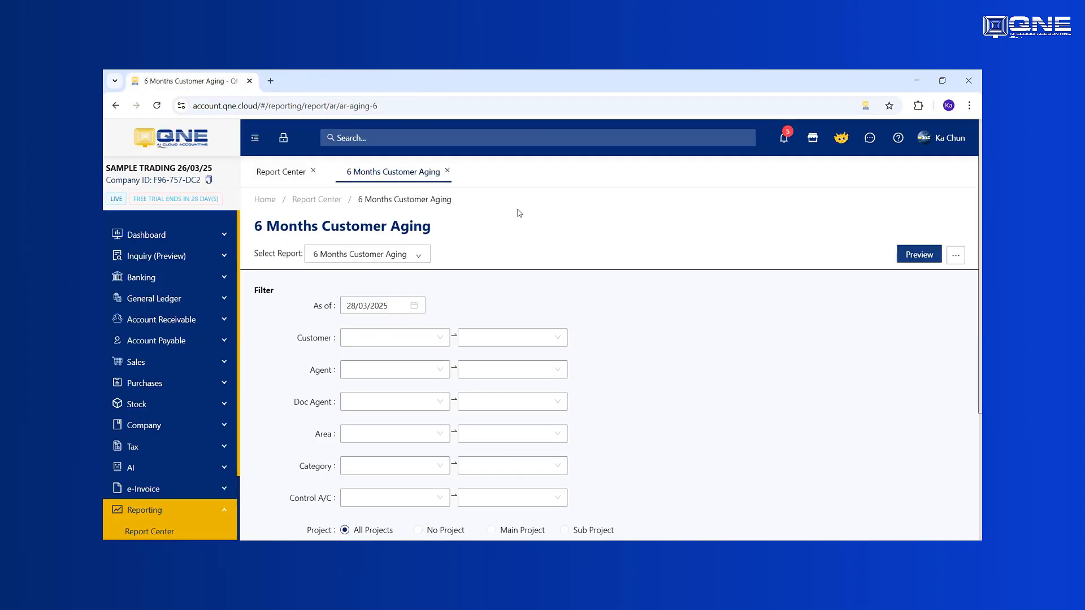
- Preview the general ledger Profit And Loss Account report for 01/01/2025 to 31/12/2025 with ratio
click(277, 173)
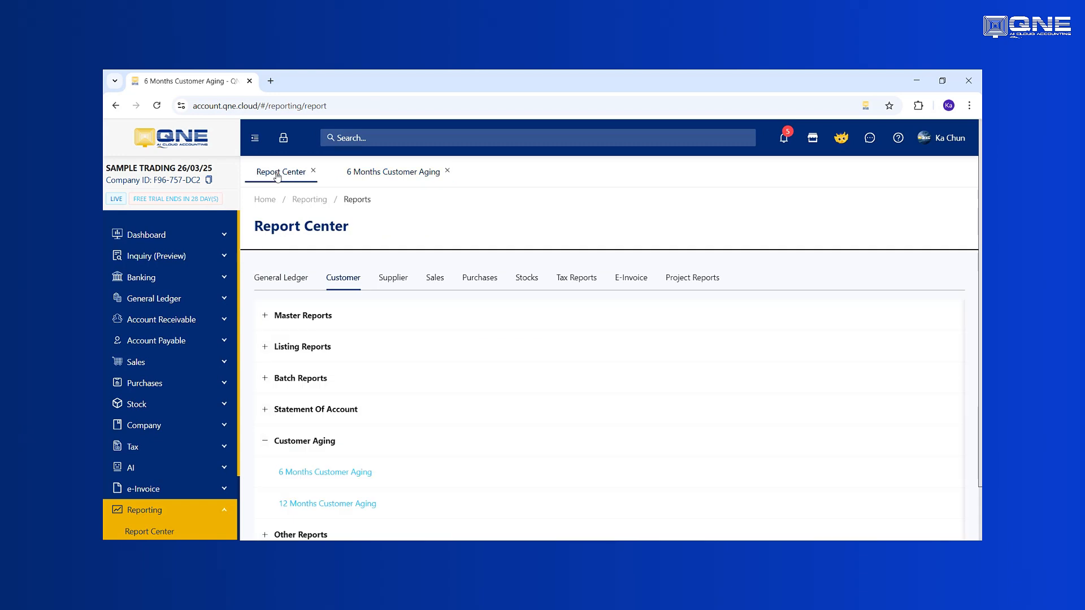
click(283, 280)
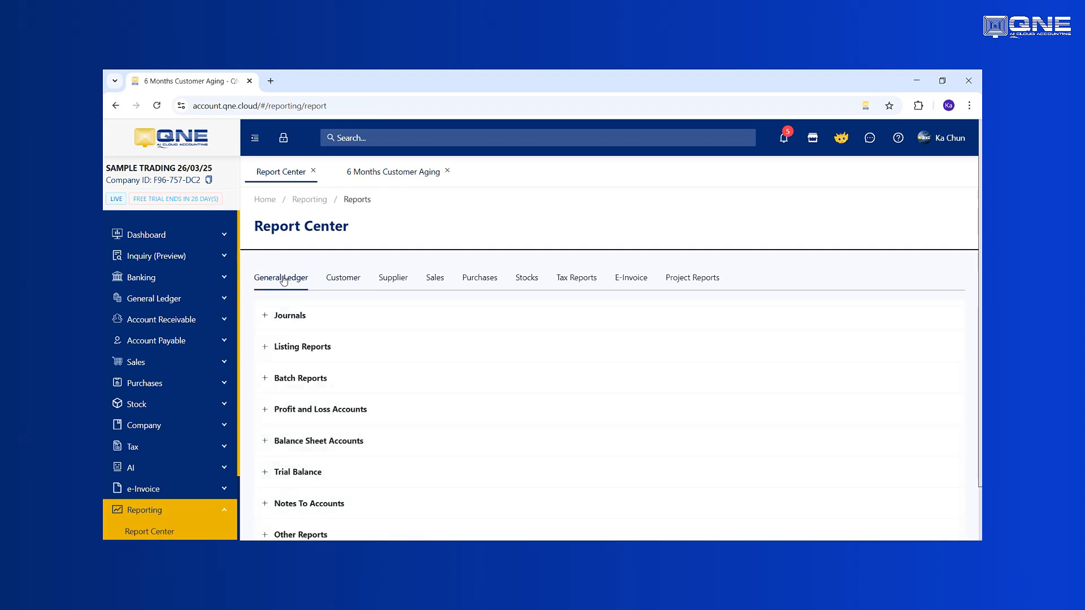
click(264, 411)
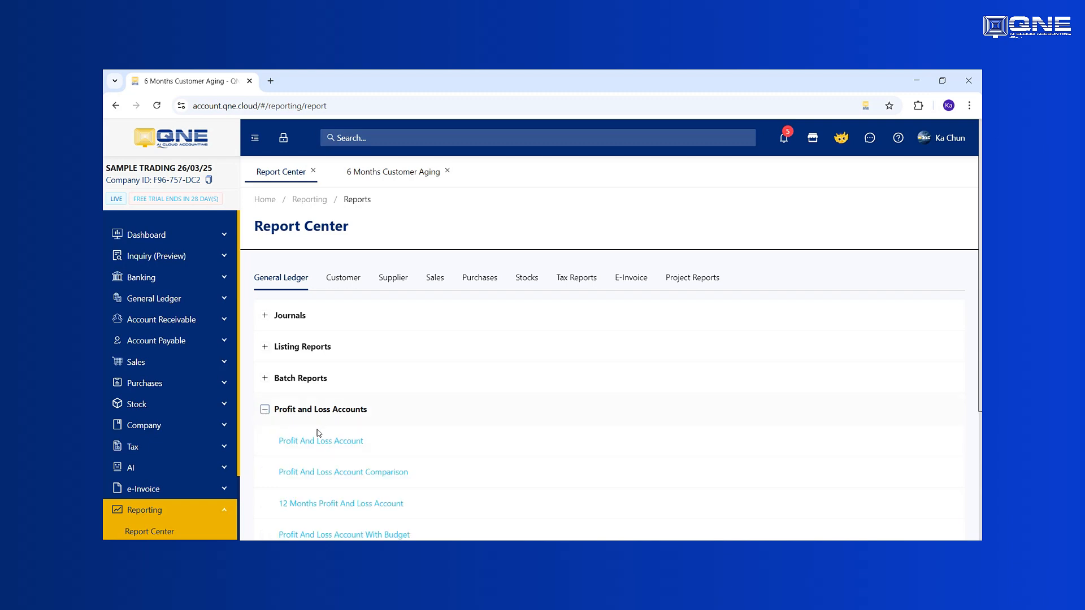
click(308, 443)
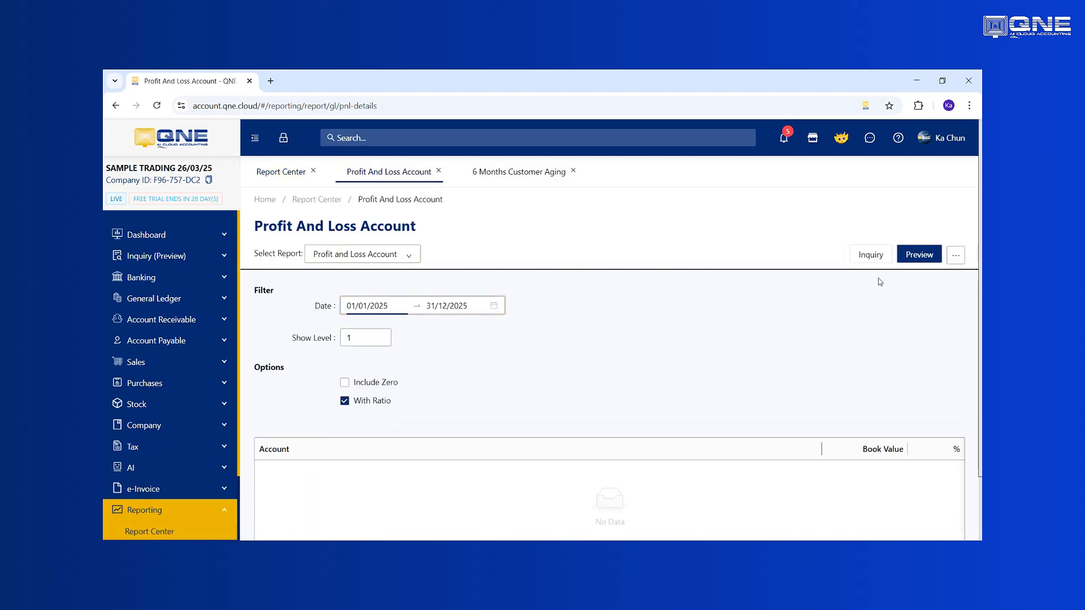
click(917, 255)
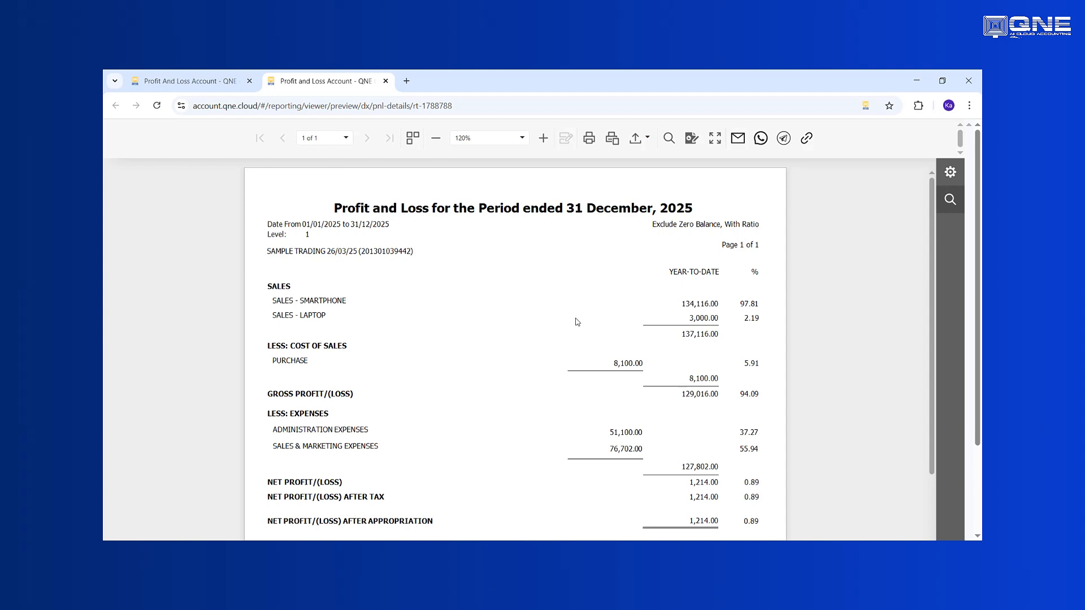
- Examine the sales and net profit figures in the profit and loss preview, then close it
click(698, 306)
scroll(596, 386, down, 3)
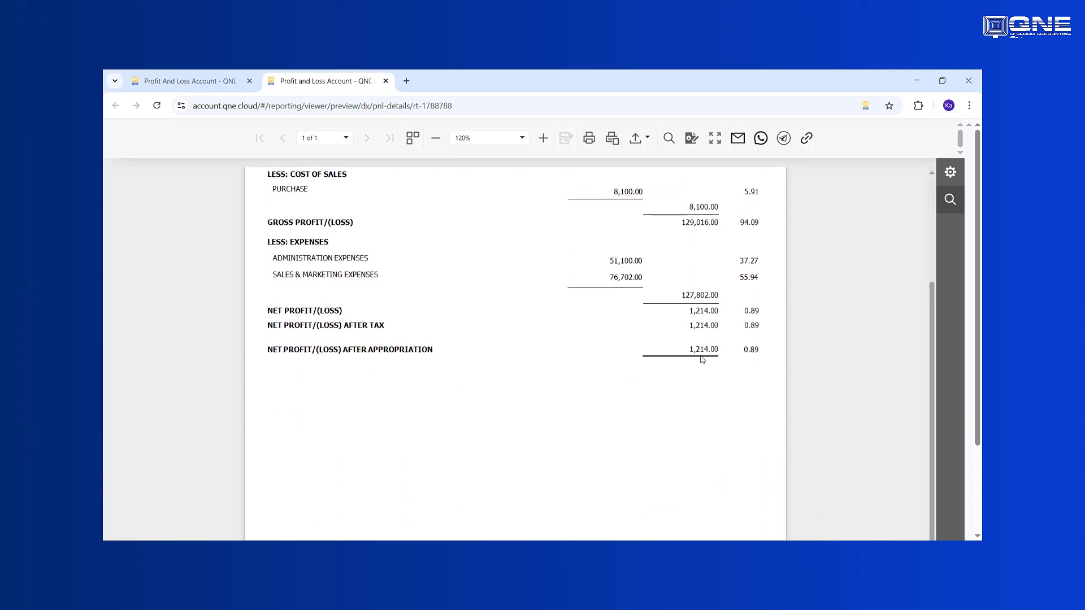
click(681, 352)
click(385, 81)
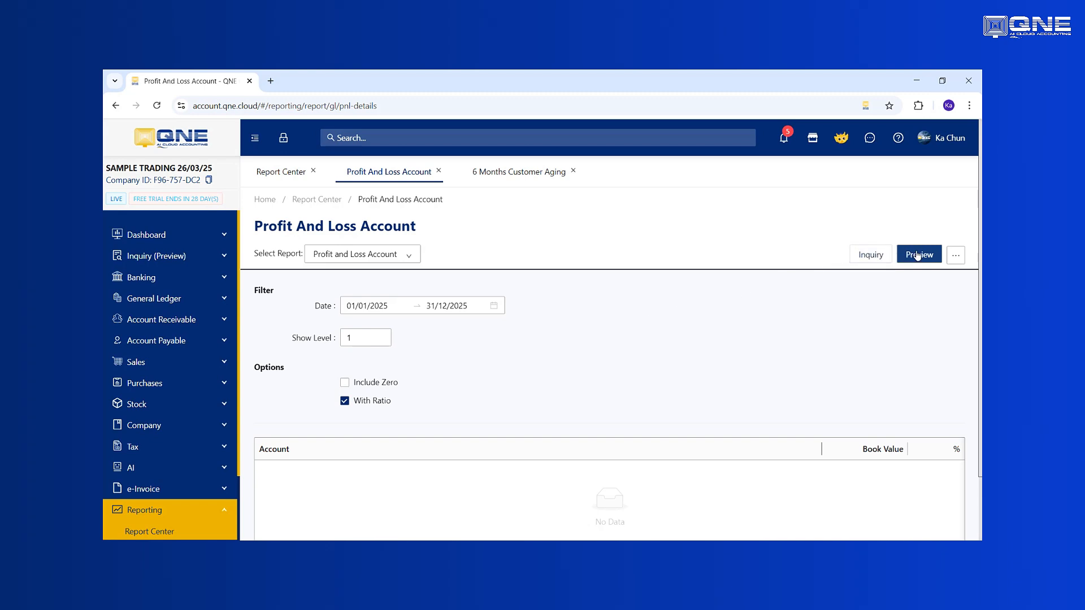
- Run the profit and loss inquiry and expand the SALES group to show its accounts
click(871, 259)
scroll(394, 453, down, 3)
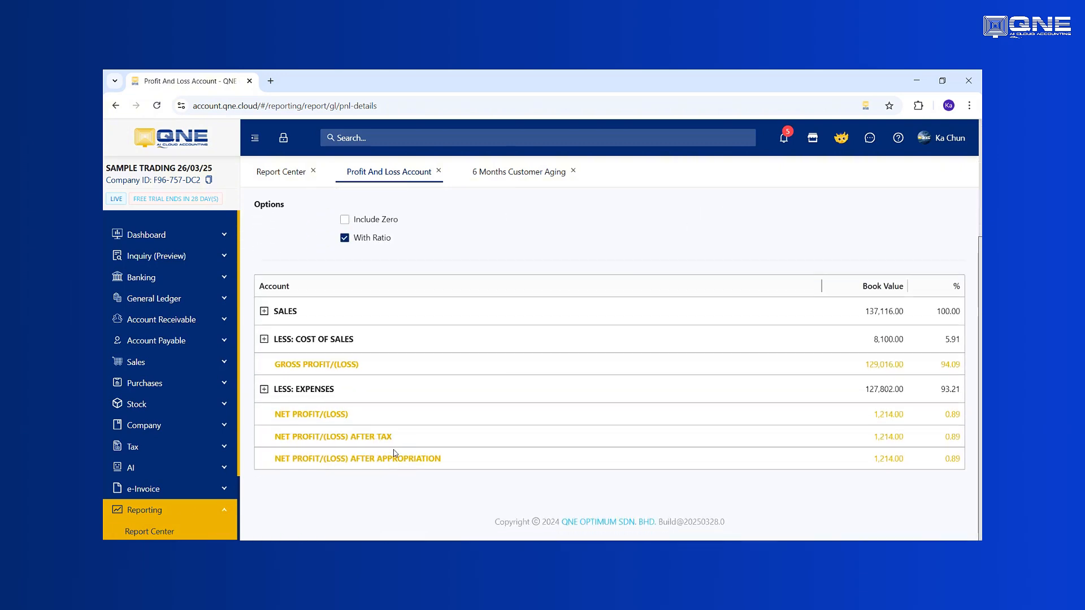
click(264, 311)
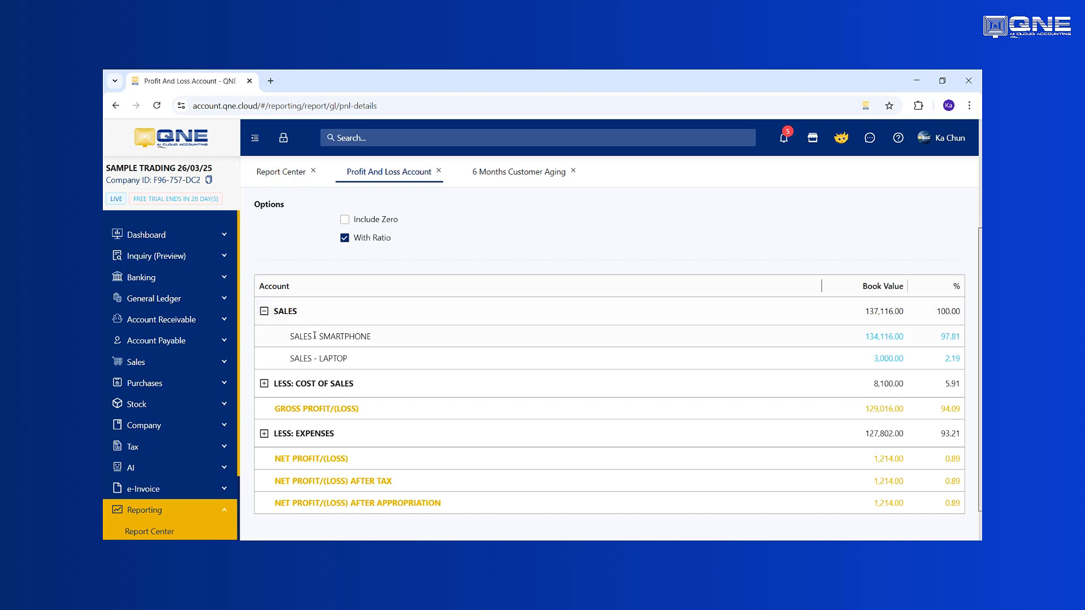
- Drill down from the SALES - SMARTPHONE book value into its general ledger and examine the listed transactions and totals
click(870, 338)
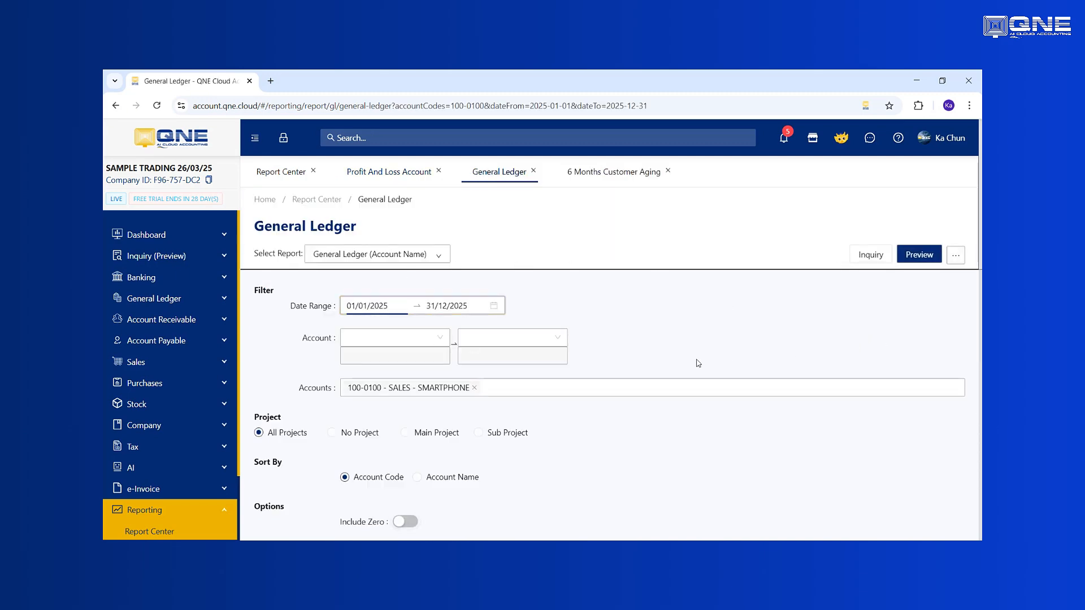
scroll(698, 363, down, 4)
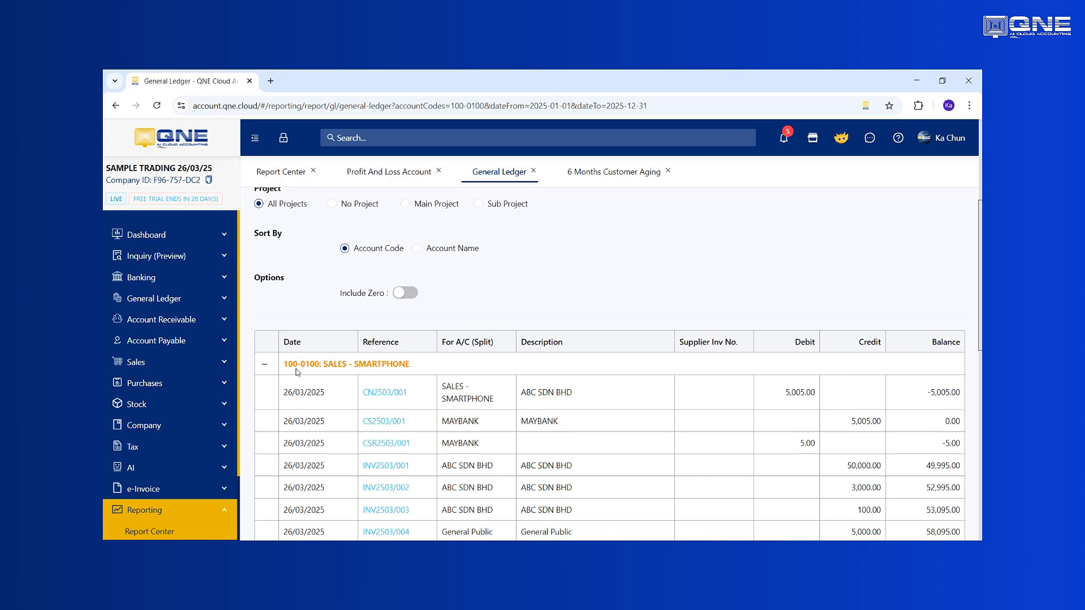
scroll(502, 407, down, 2)
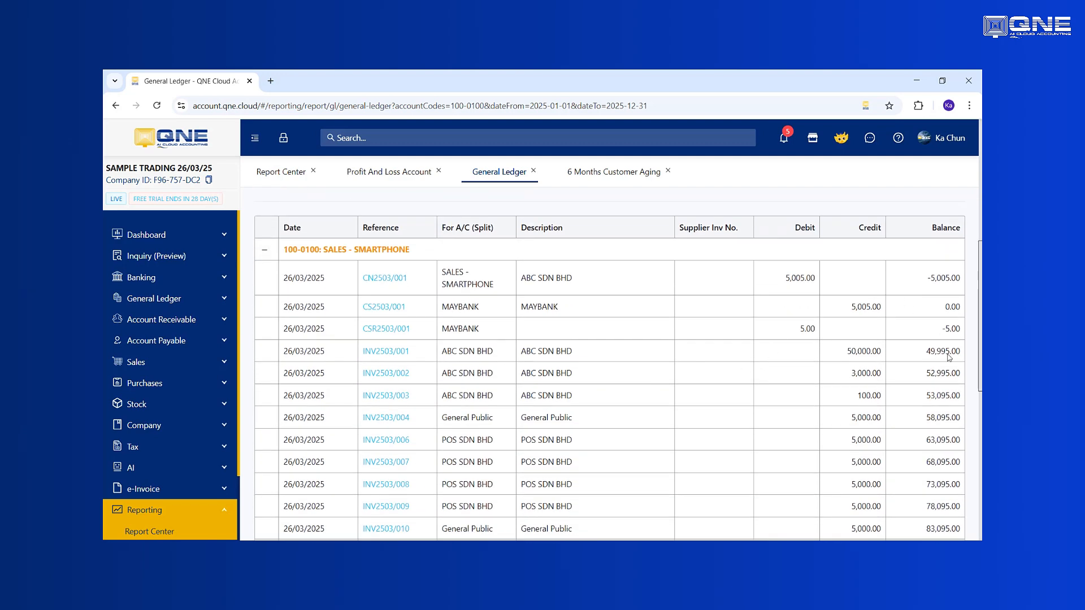
scroll(870, 406, down, 7)
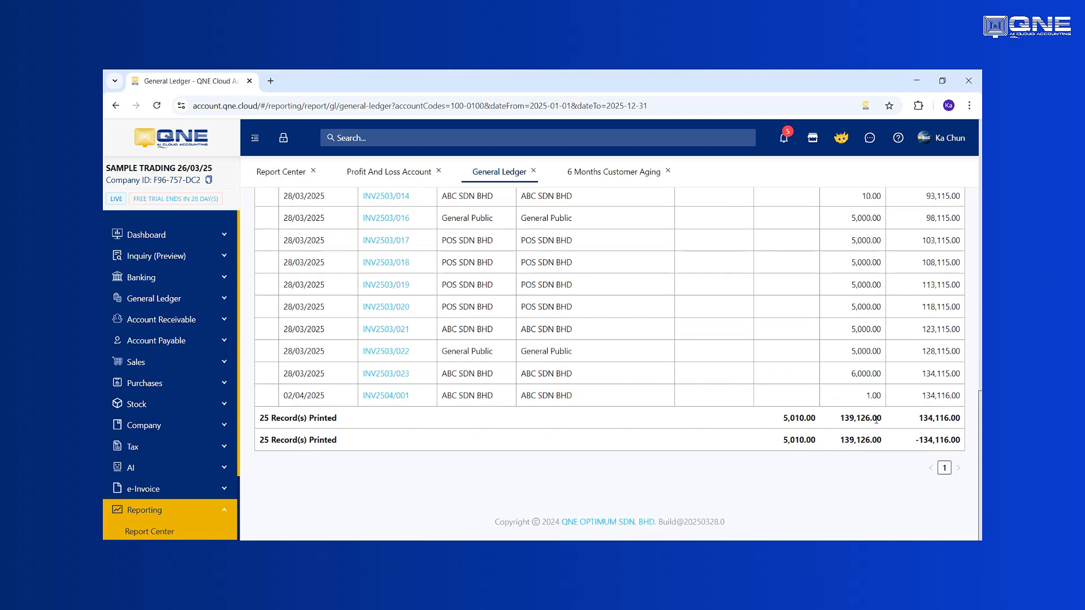
scroll(828, 369, up, 13)
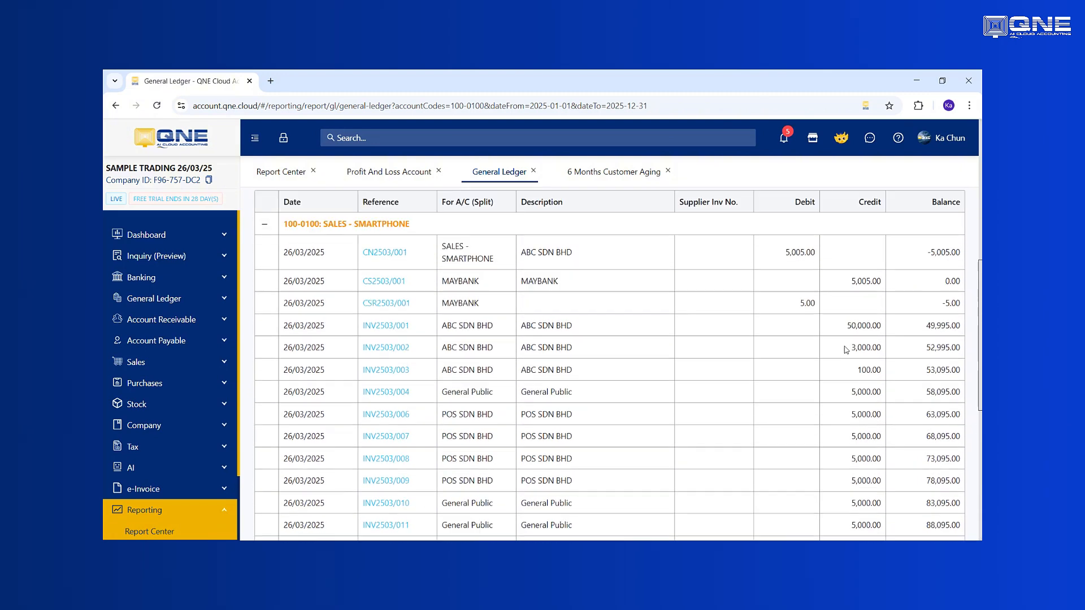
- Close the General Ledger, 6 Months Customer Aging and Profit And Loss Account reports to return to the Report Center
click(533, 170)
click(572, 172)
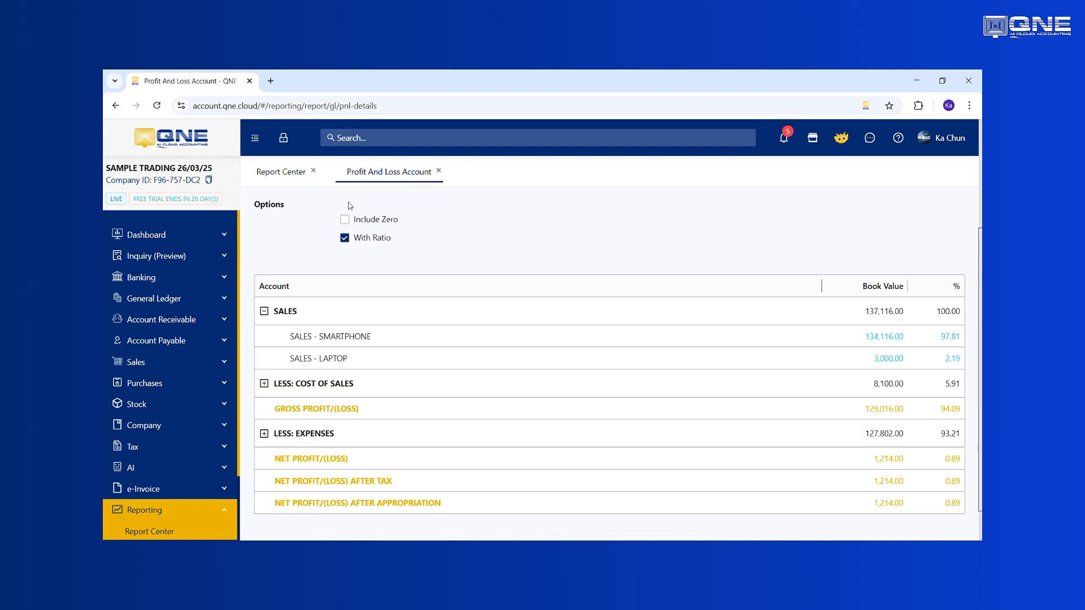
click(439, 170)
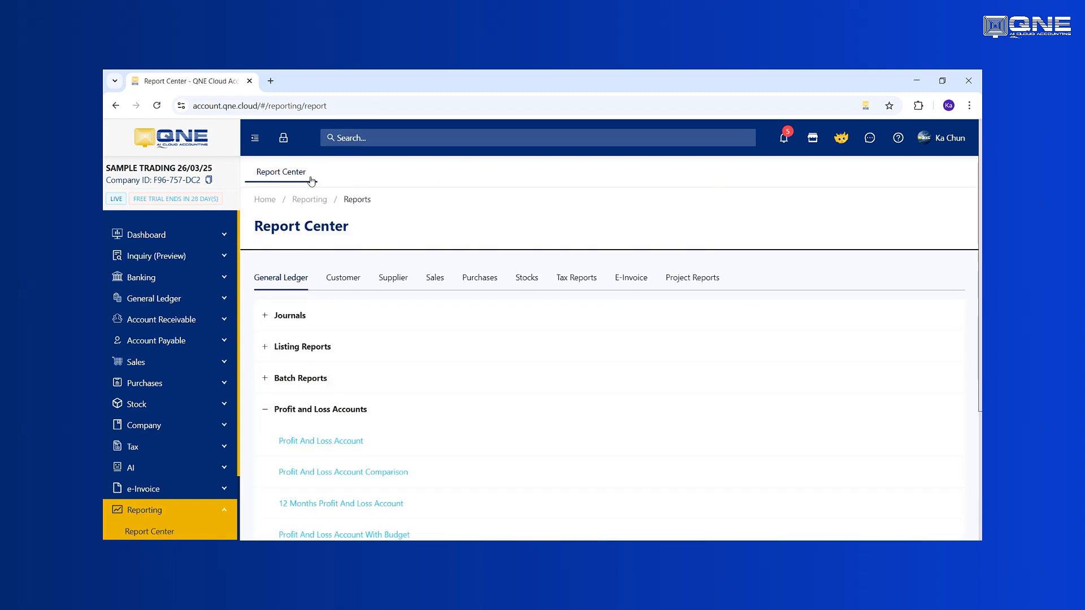
- Collapse the Profit and Loss Accounts group and open the Balance Sheet Account report from the Balance Sheet Accounts group
click(265, 413)
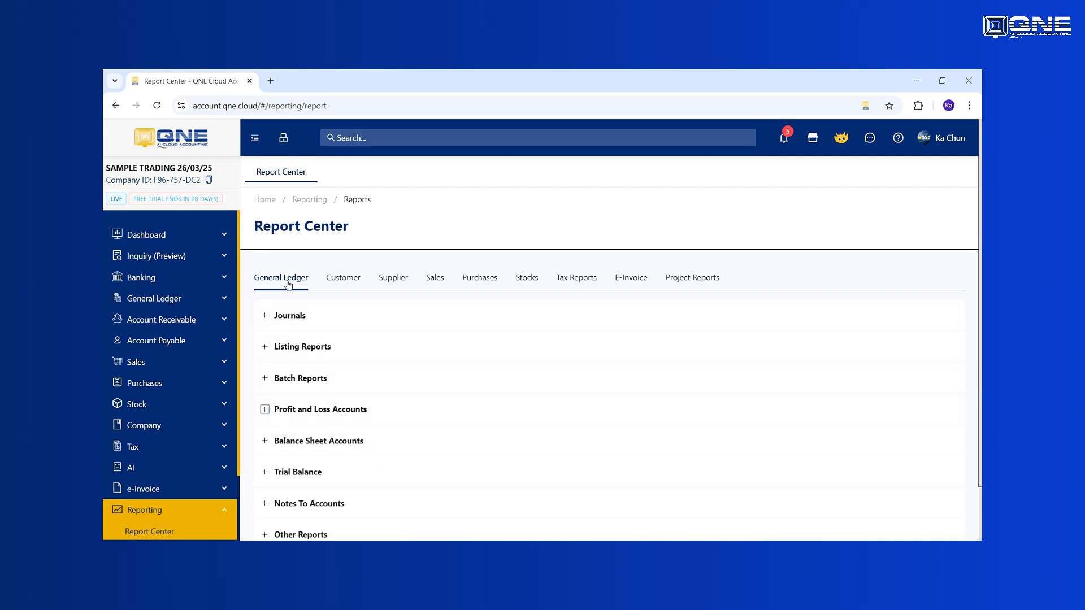
click(265, 440)
scroll(396, 430, down, 2)
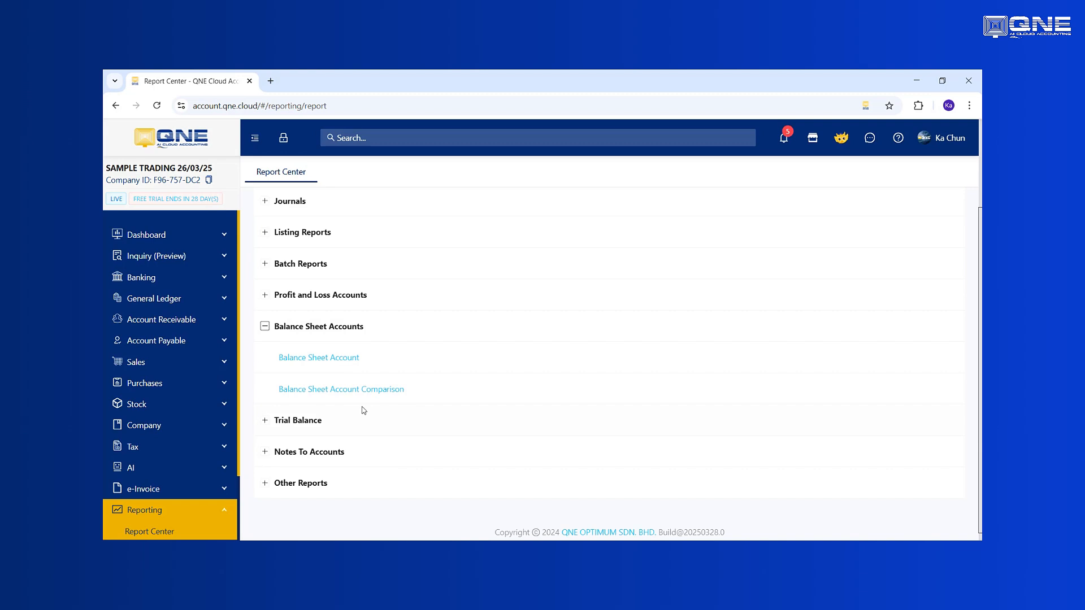
click(343, 358)
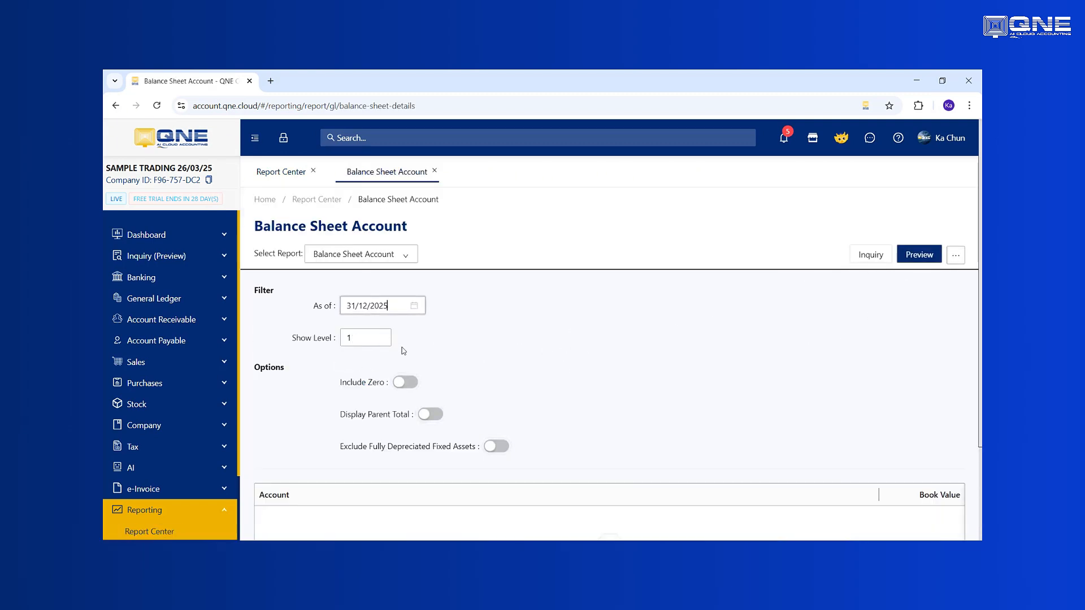
- Set the balance sheet's show level to 3 and preview the report as of 31/12/2025
double_click(365, 337)
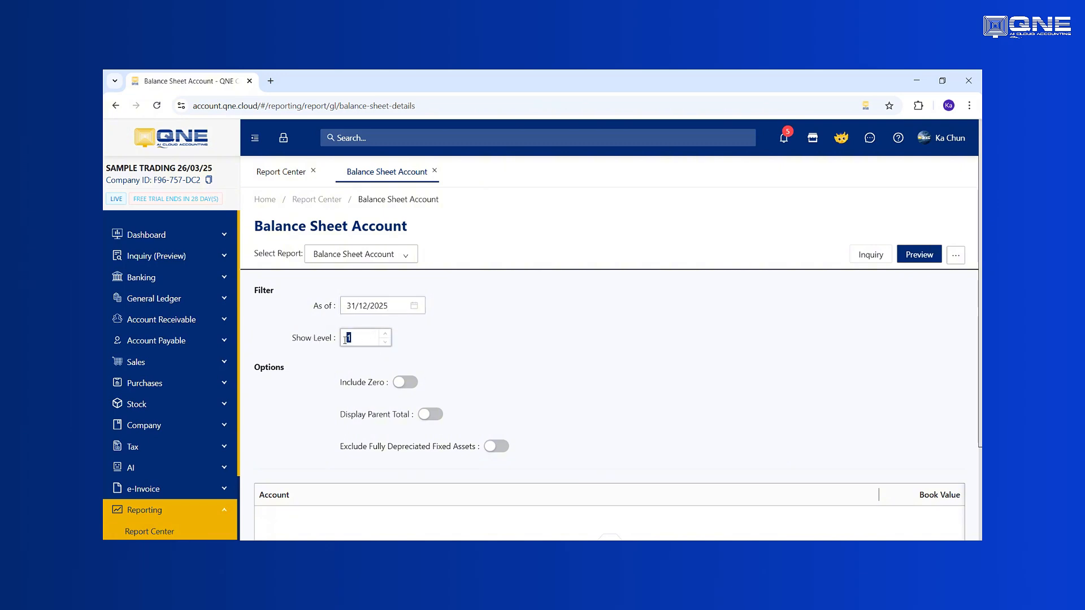
text(3)
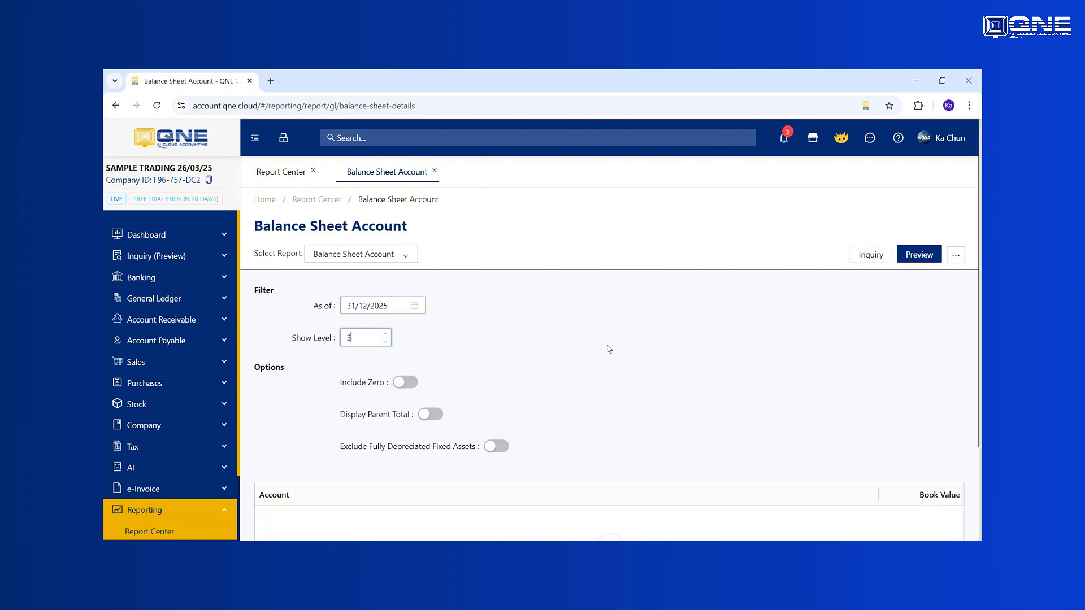
click(919, 256)
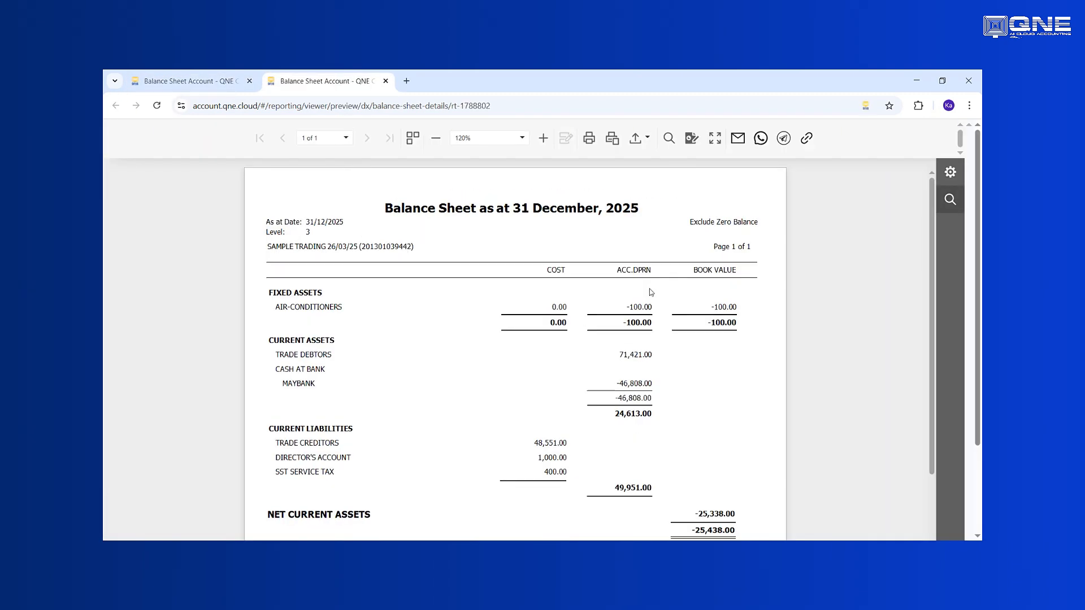
- Compare the final equity total with the total below net current assets in the balance sheet preview
scroll(604, 349, down, 3)
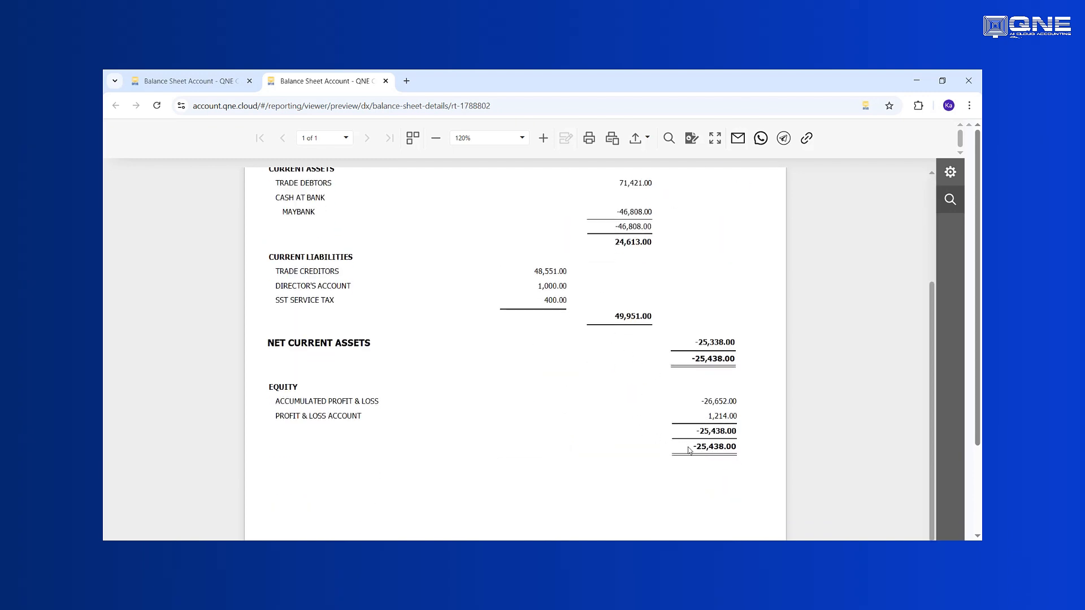
drag(688, 450, 742, 449)
drag(691, 362, 757, 362)
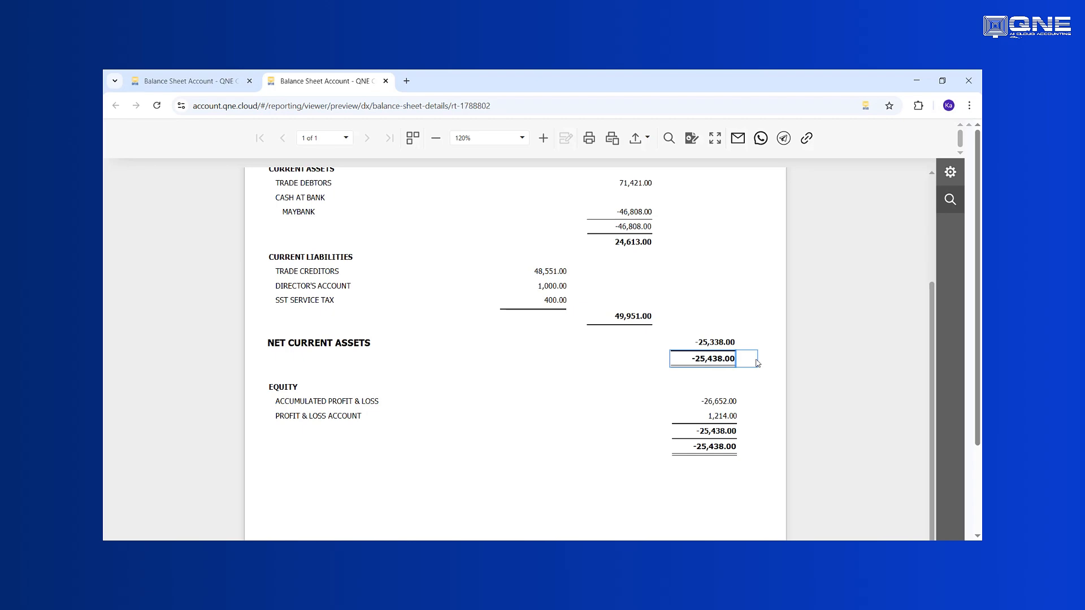